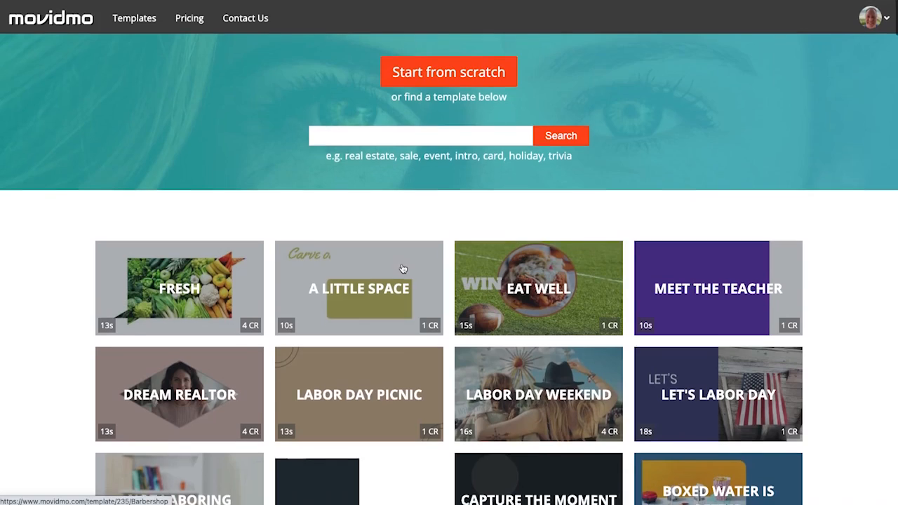
Step: Start a new blank project in the Wide 16:9 format
{"action": "left_click", "coordinate": [472, 79]}
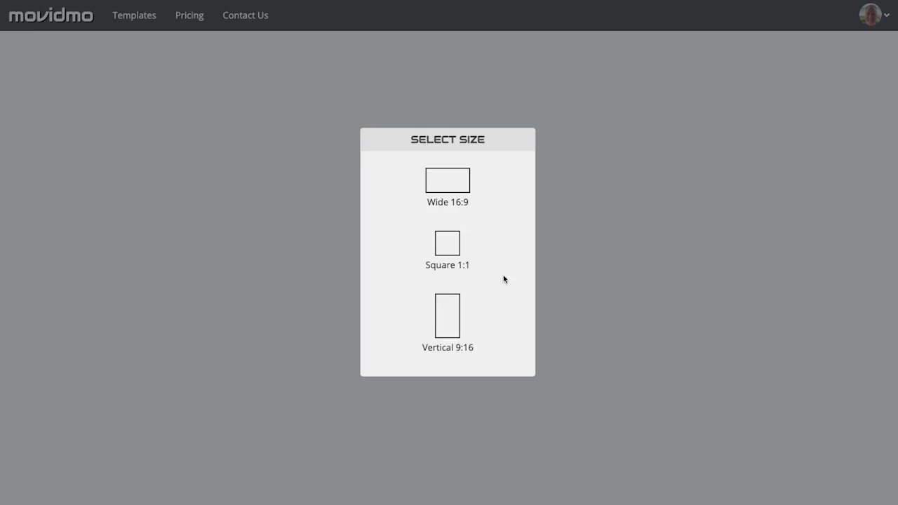
{"action": "left_click", "coordinate": [463, 190]}
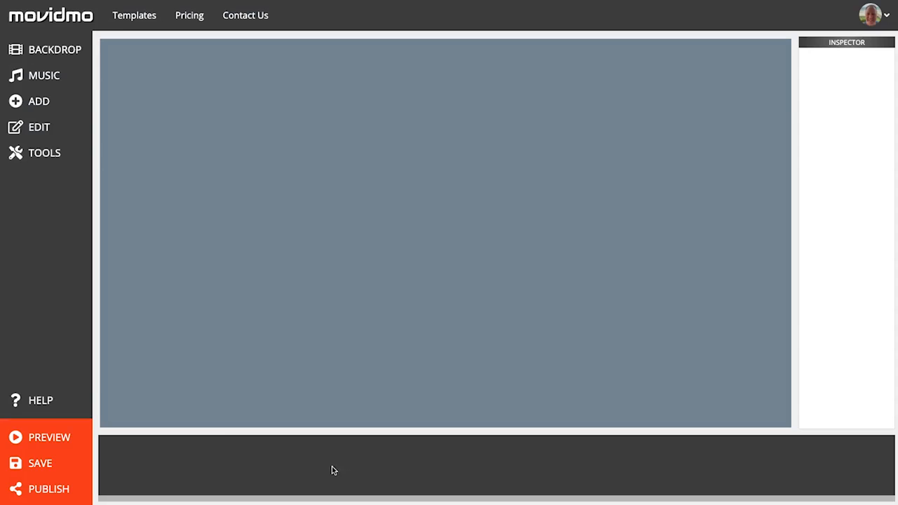
Step: Add a full-frame design filter and colour it pink, rgb(236, 64, 122)
{"action": "left_click", "coordinate": [49, 103]}
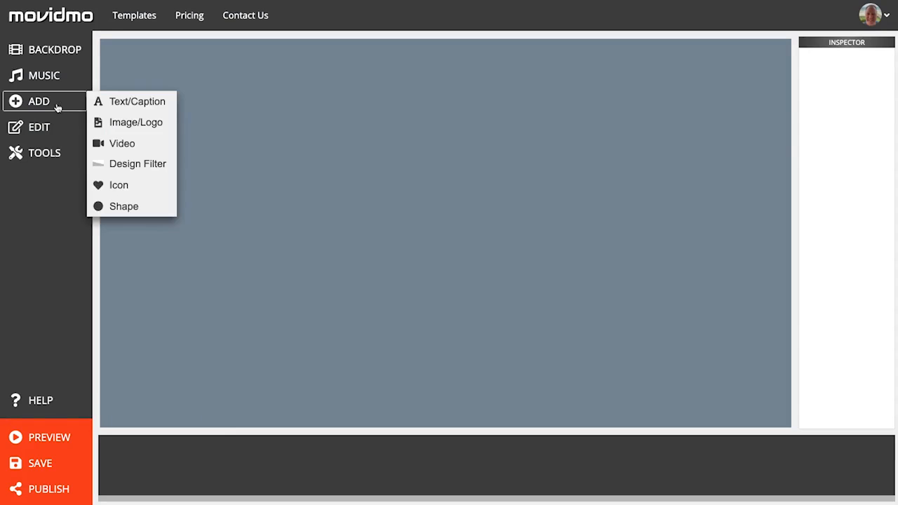
{"action": "left_click", "coordinate": [165, 162]}
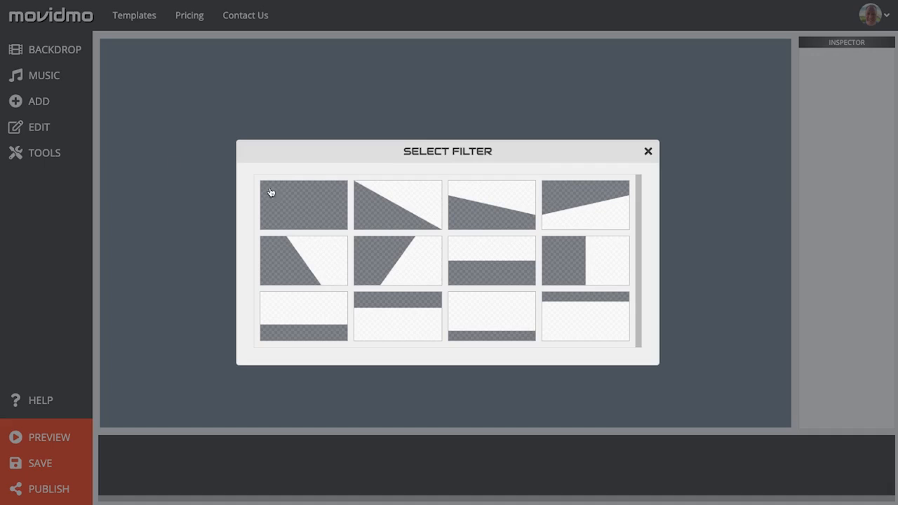
{"action": "left_click", "coordinate": [300, 197]}
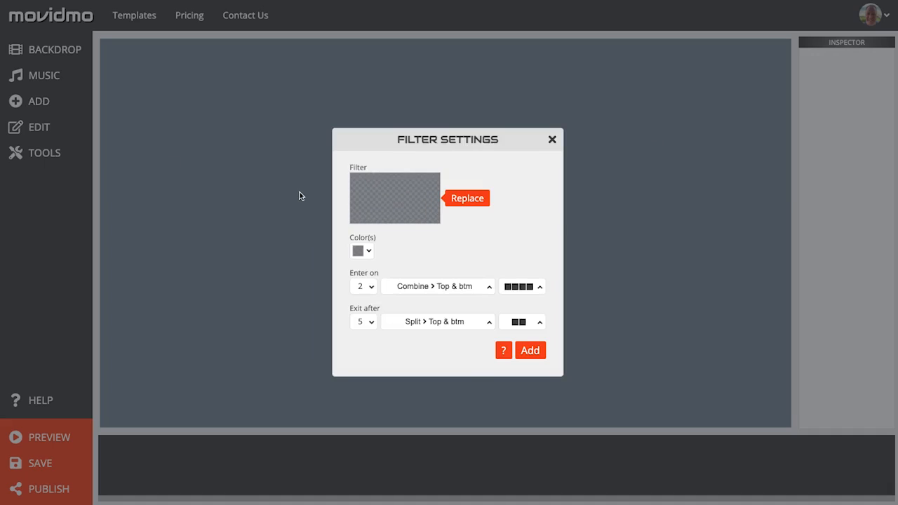
{"action": "left_click", "coordinate": [369, 251]}
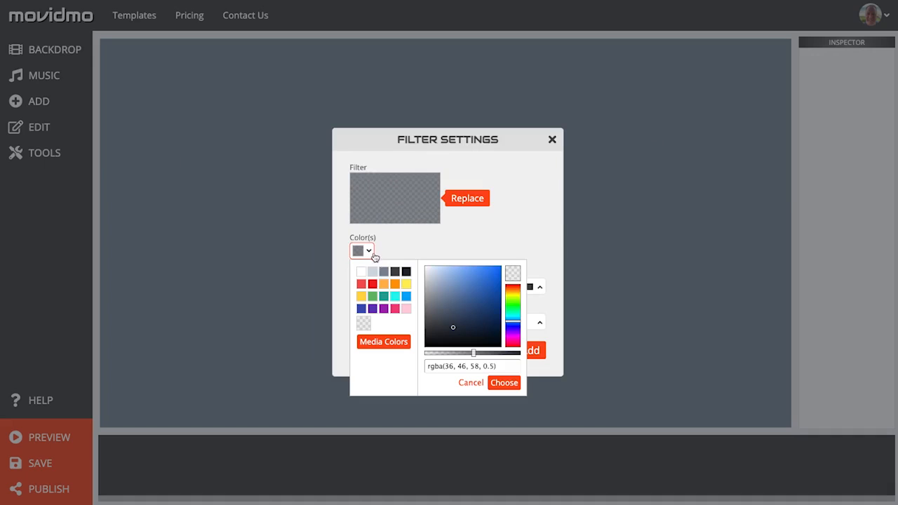
{"action": "left_click", "coordinate": [395, 309]}
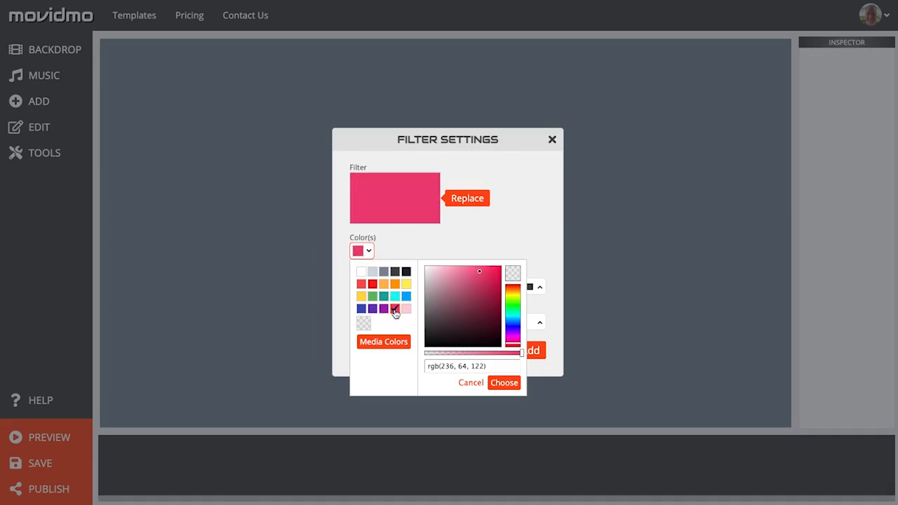
{"action": "left_click", "coordinate": [502, 383]}
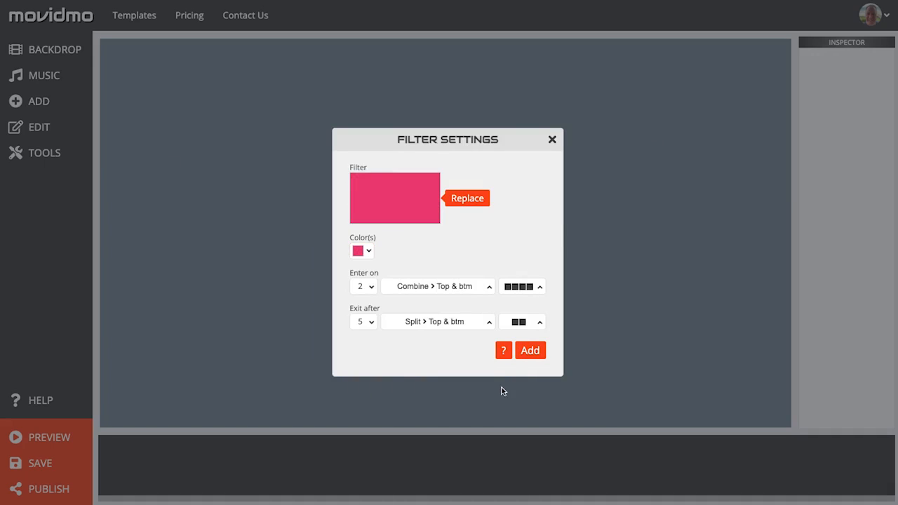
Step: Set the filter to enter on second 1 with no effect and exit after second 9, and add it
{"action": "left_click", "coordinate": [367, 287]}
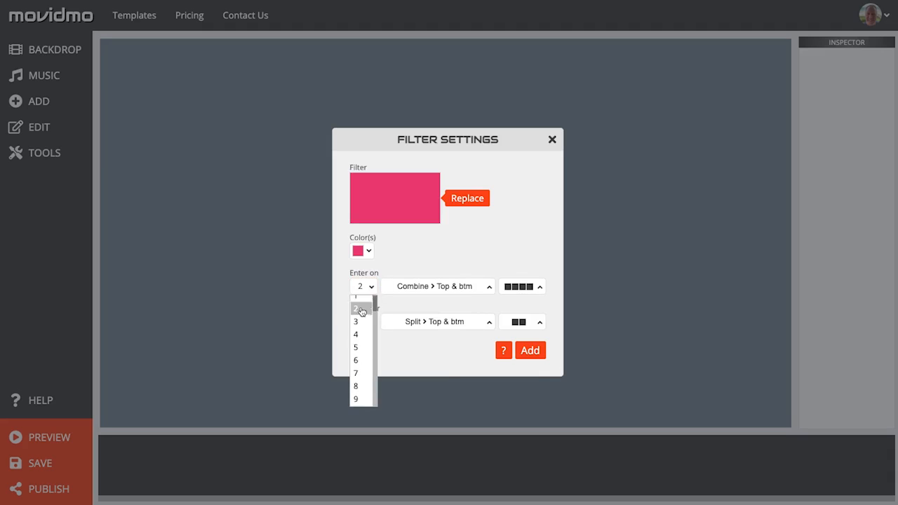
{"action": "left_click", "coordinate": [360, 304]}
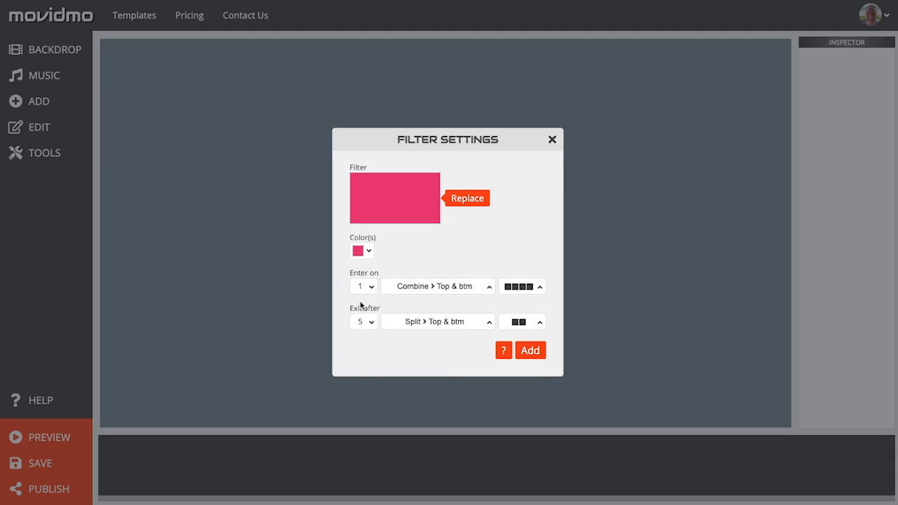
{"action": "left_click", "coordinate": [369, 322]}
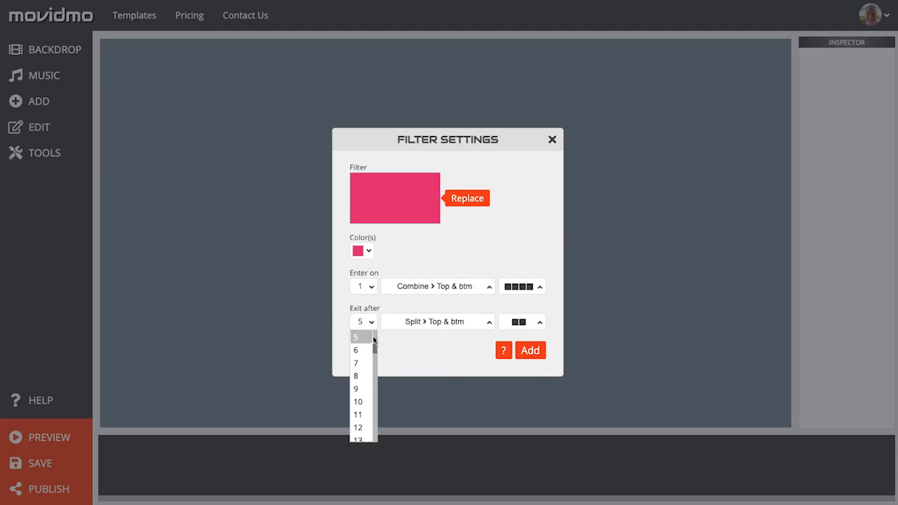
{"action": "left_click", "coordinate": [362, 387]}
{"action": "left_click", "coordinate": [448, 288]}
{"action": "left_click", "coordinate": [390, 78]}
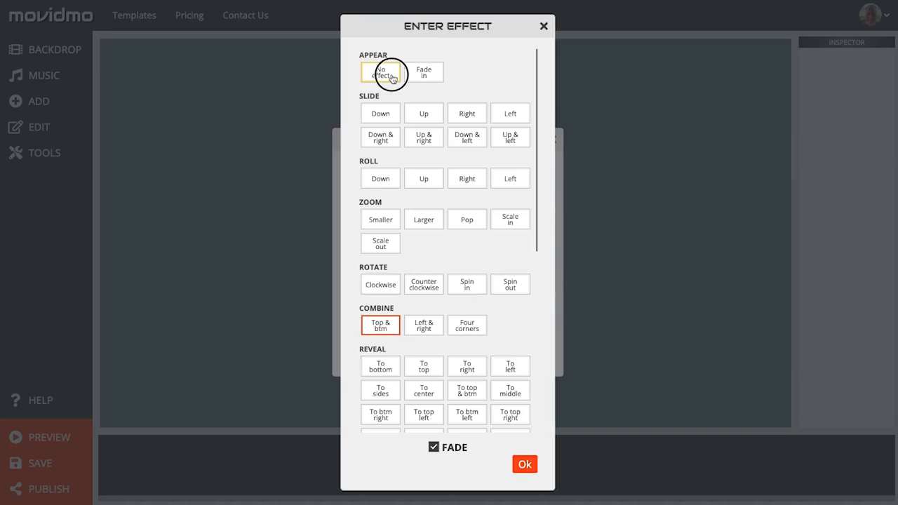
{"action": "left_click", "coordinate": [524, 465]}
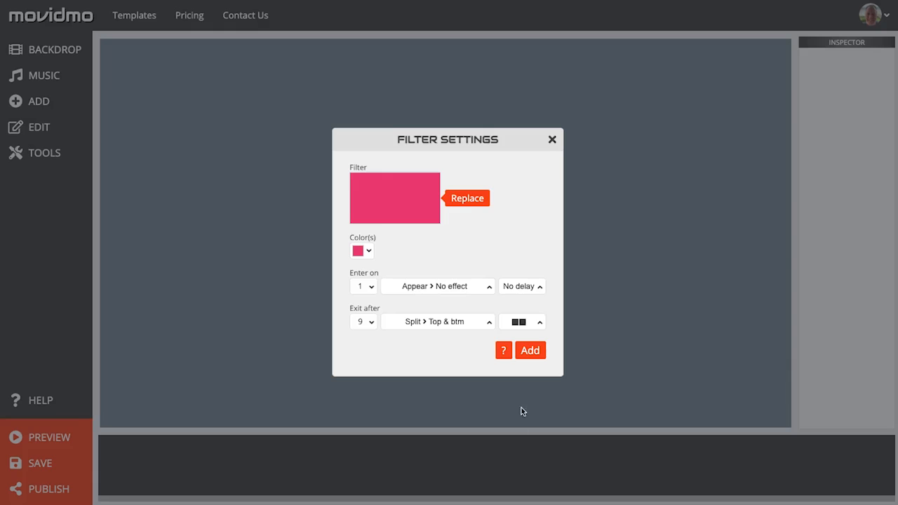
{"action": "left_click", "coordinate": [530, 350]}
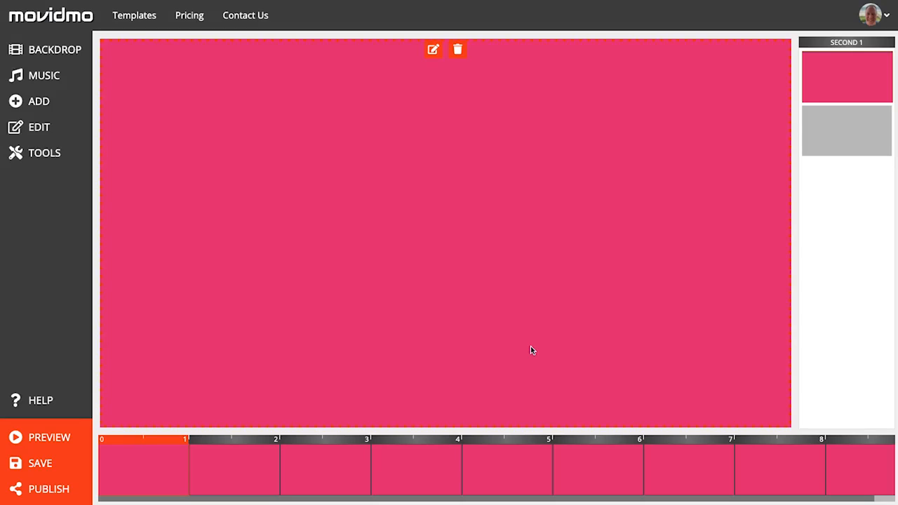
Step: Add a stock video by searching for 'pool drink' and choosing the clip of a woman in a sun hat at the pool edge
{"action": "left_click", "coordinate": [54, 98]}
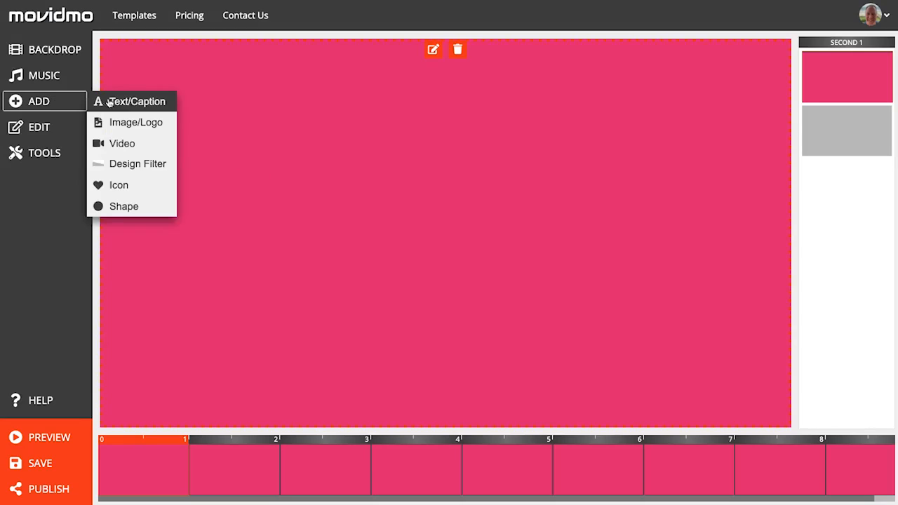
{"action": "left_click", "coordinate": [164, 142]}
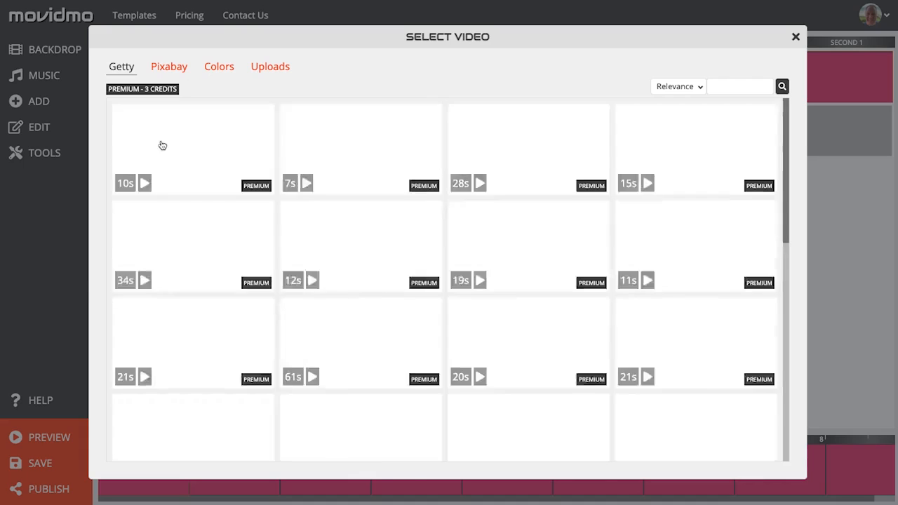
{"action": "left_click", "coordinate": [736, 86]}
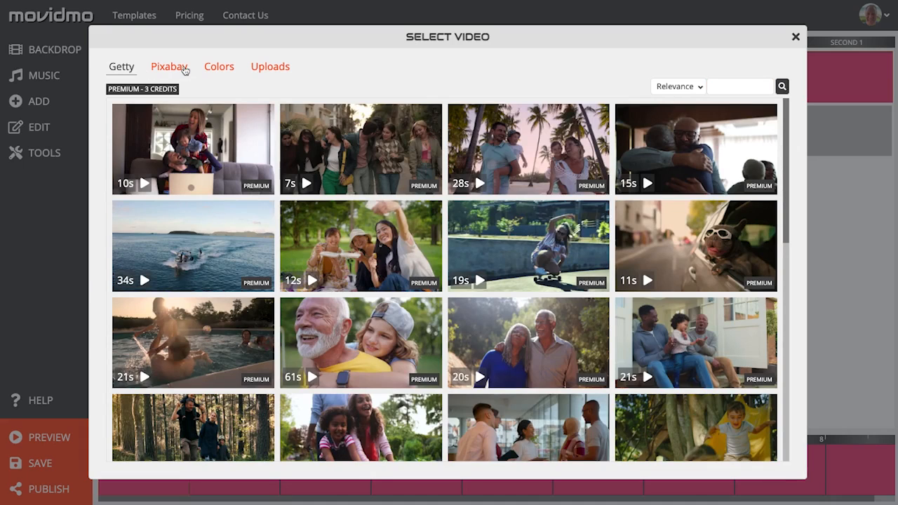
{"action": "left_click", "coordinate": [730, 86]}
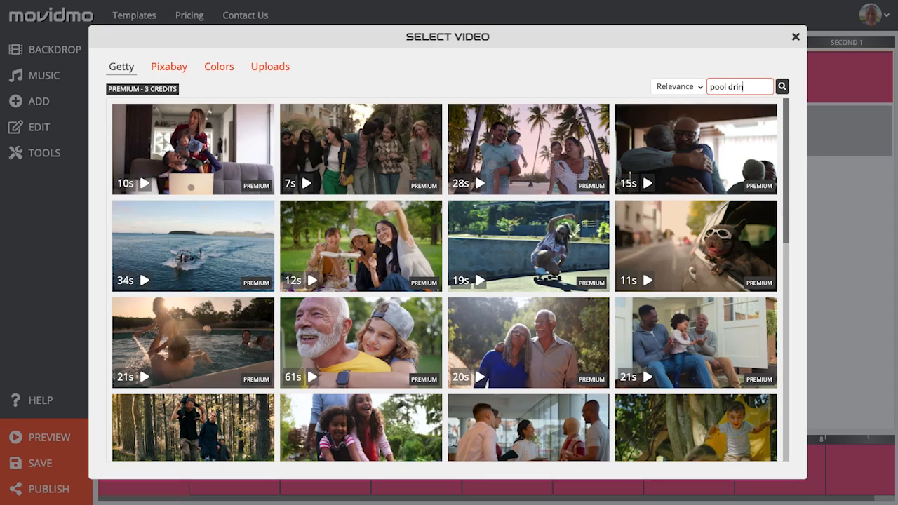
{"action": "key", "text": "Return"}
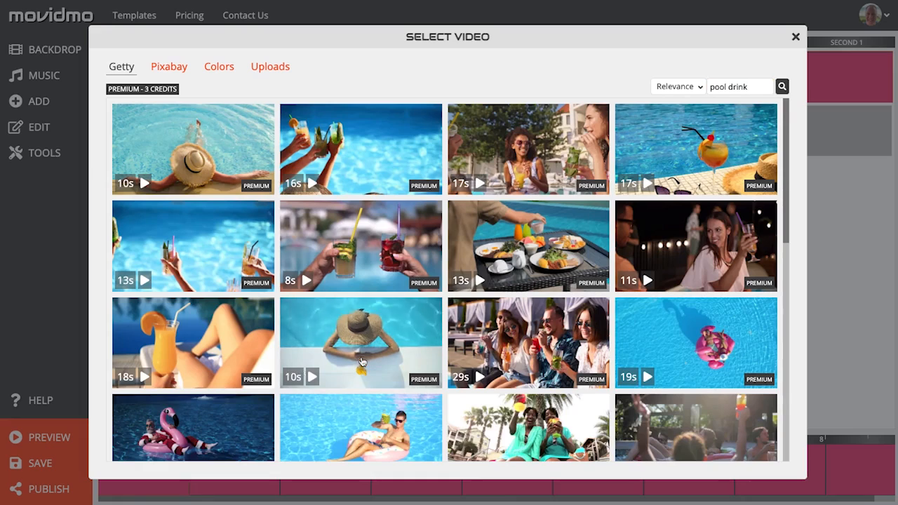
{"action": "left_click", "coordinate": [361, 361]}
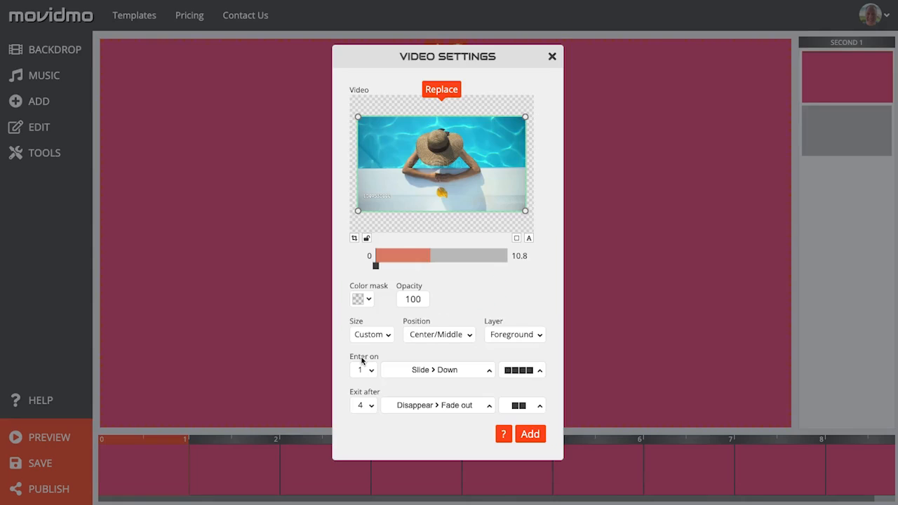
Step: Crop the video into a star shape
{"action": "left_click", "coordinate": [354, 238]}
{"action": "scroll", "coordinate": [402, 258], "scroll_direction": "down", "scroll_amount": 1}
{"action": "scroll", "coordinate": [402, 257], "scroll_direction": "down", "scroll_amount": 7}
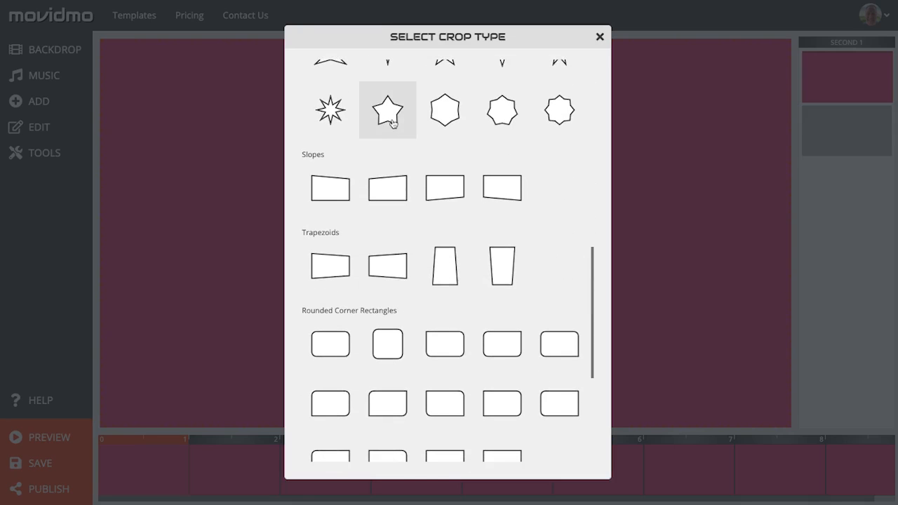
{"action": "left_click", "coordinate": [393, 124]}
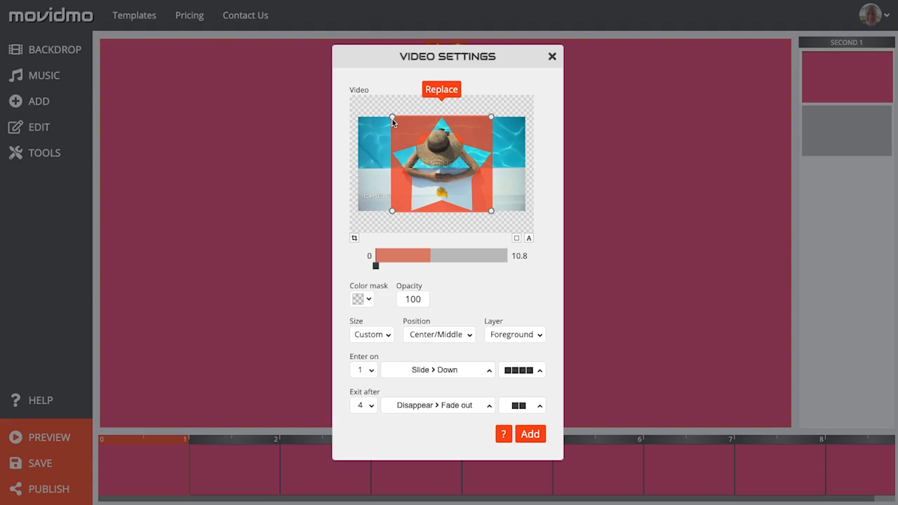
Step: Give the star-shaped video a black border with width 5
{"action": "left_click", "coordinate": [517, 238]}
{"action": "left_click", "coordinate": [449, 247]}
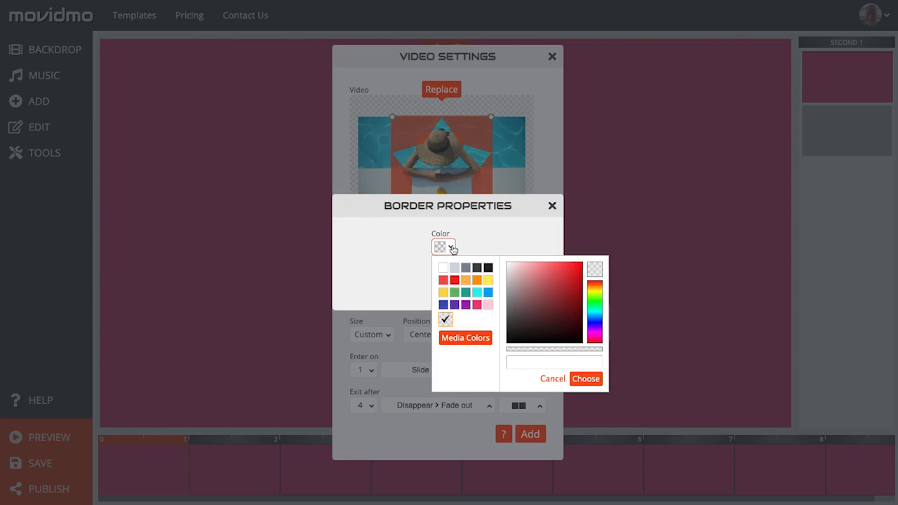
{"action": "left_click", "coordinate": [489, 267]}
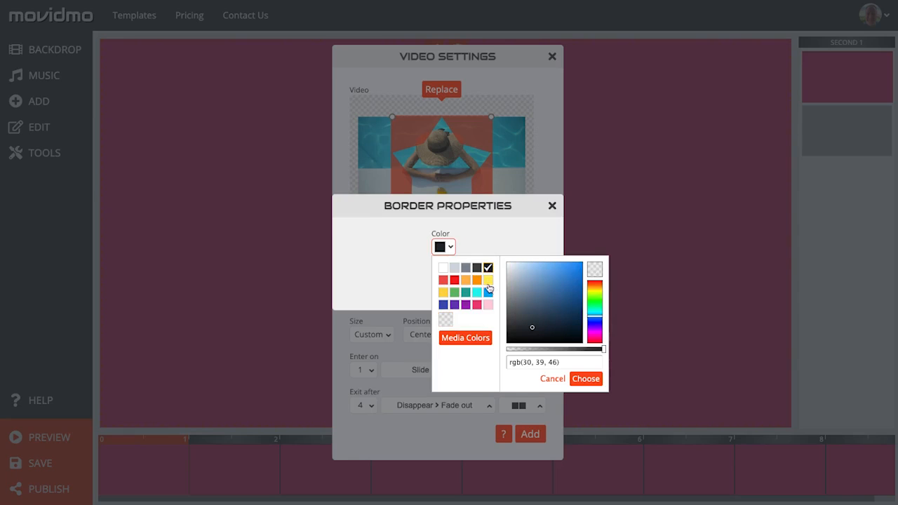
{"action": "left_click", "coordinate": [595, 382]}
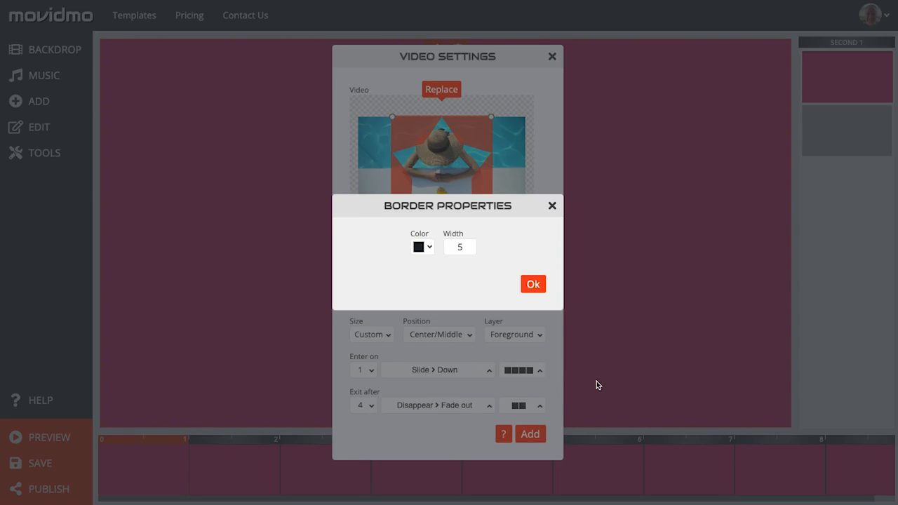
{"action": "left_click", "coordinate": [470, 245]}
{"action": "left_click", "coordinate": [460, 286]}
{"action": "left_click", "coordinate": [532, 285]}
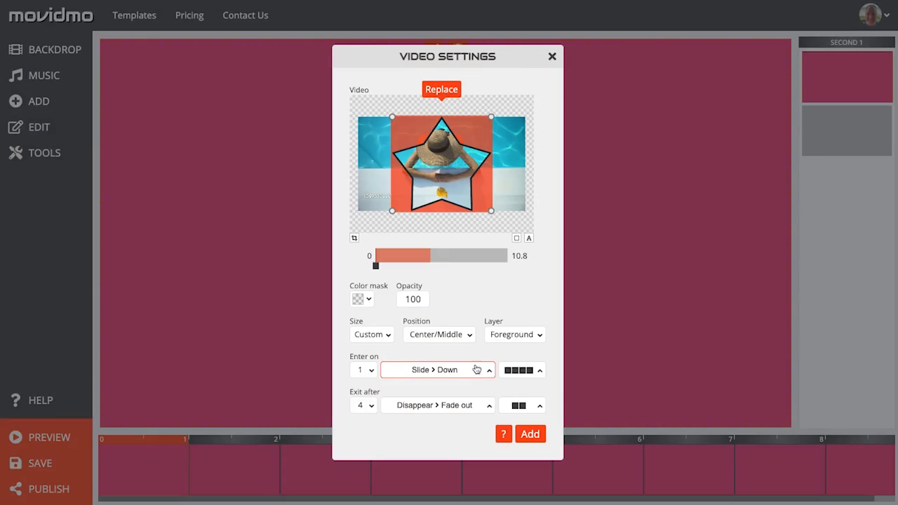
Step: Set the video to enter with no effect and exit after second 9, and add it to the canvas
{"action": "left_click", "coordinate": [478, 370]}
{"action": "left_click", "coordinate": [393, 73]}
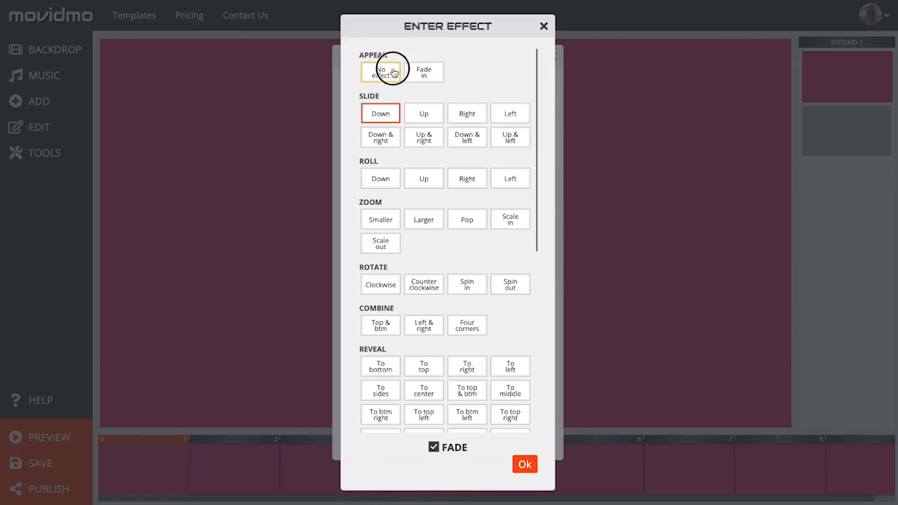
{"action": "left_click", "coordinate": [530, 465]}
{"action": "left_click", "coordinate": [370, 406]}
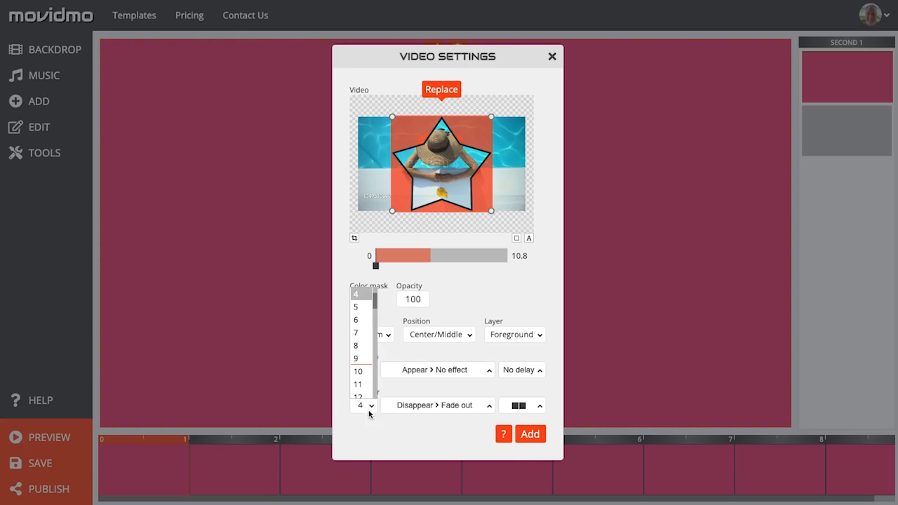
{"action": "left_click", "coordinate": [362, 359]}
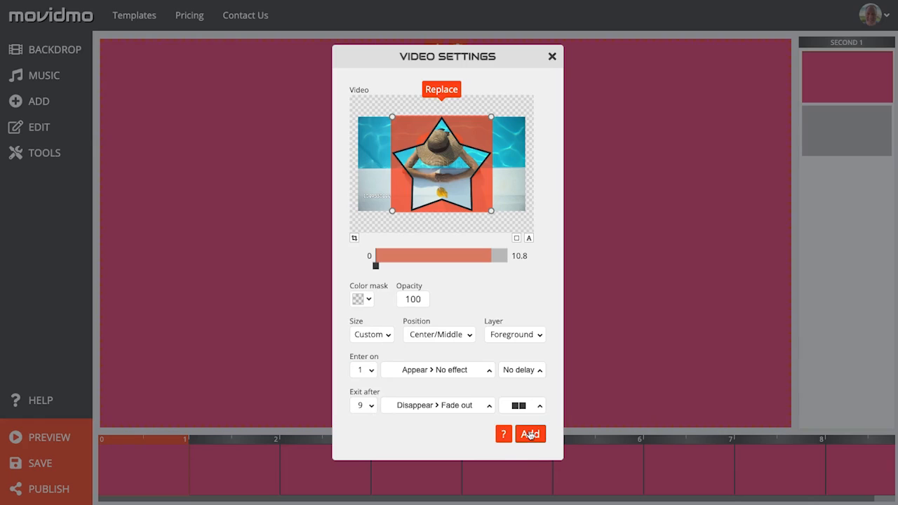
{"action": "left_click", "coordinate": [531, 435]}
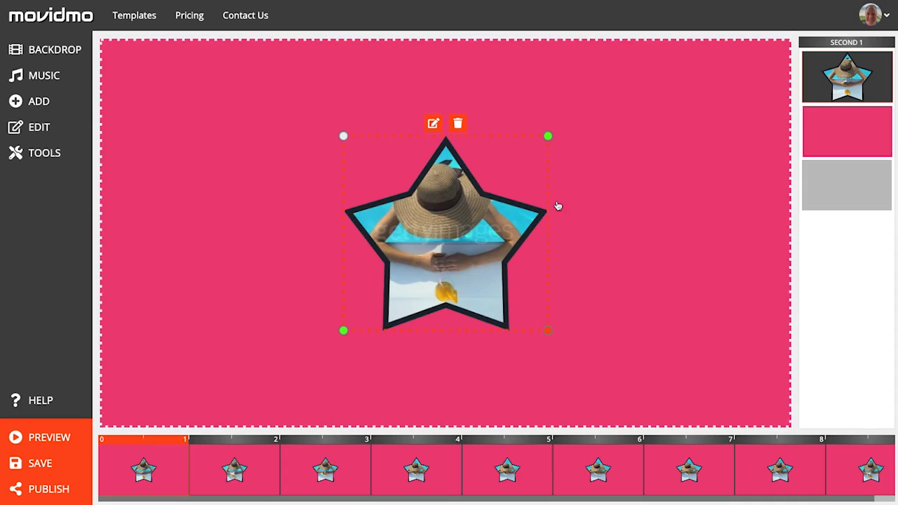
Step: Move the star video to the left side of the canvas and enlarge it to about 700×660
{"action": "left_click_drag", "start_coordinate": [462, 187], "coordinate": [281, 99]}
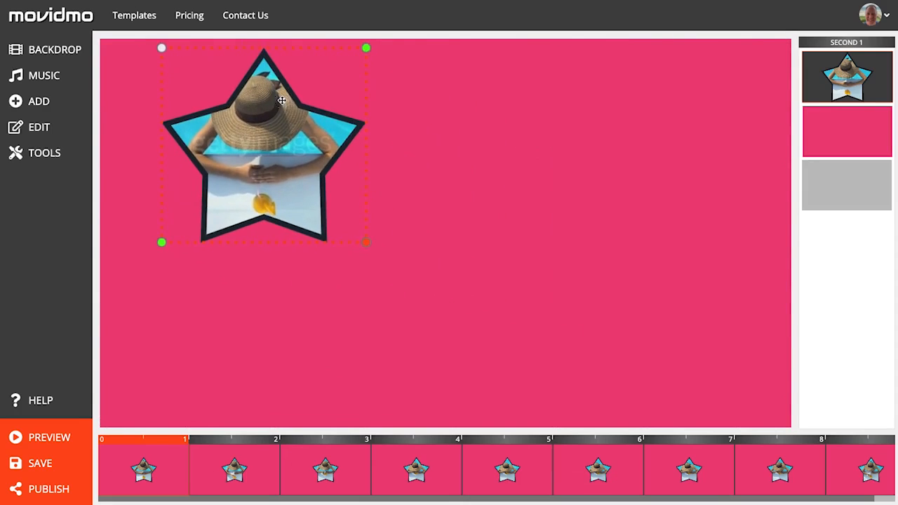
{"action": "left_click_drag", "start_coordinate": [366, 244], "coordinate": [470, 407]}
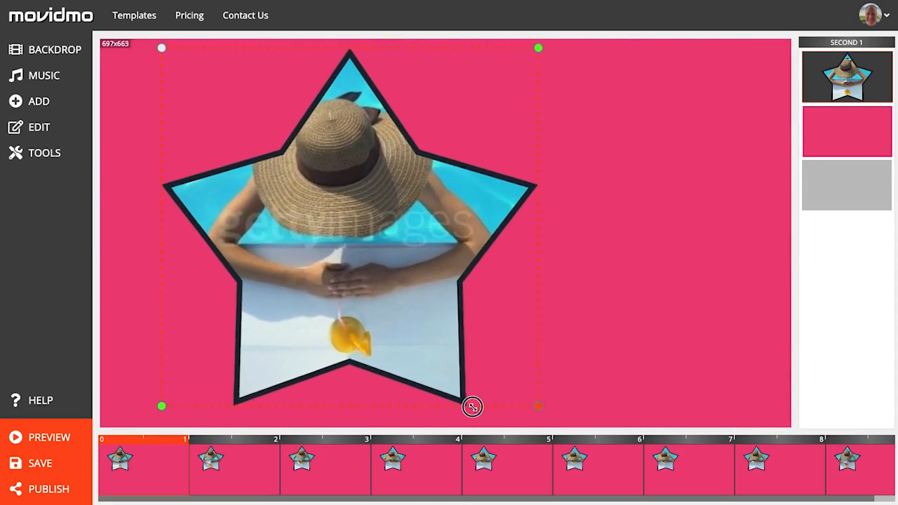
{"action": "left_click_drag", "start_coordinate": [537, 48], "coordinate": [526, 26]}
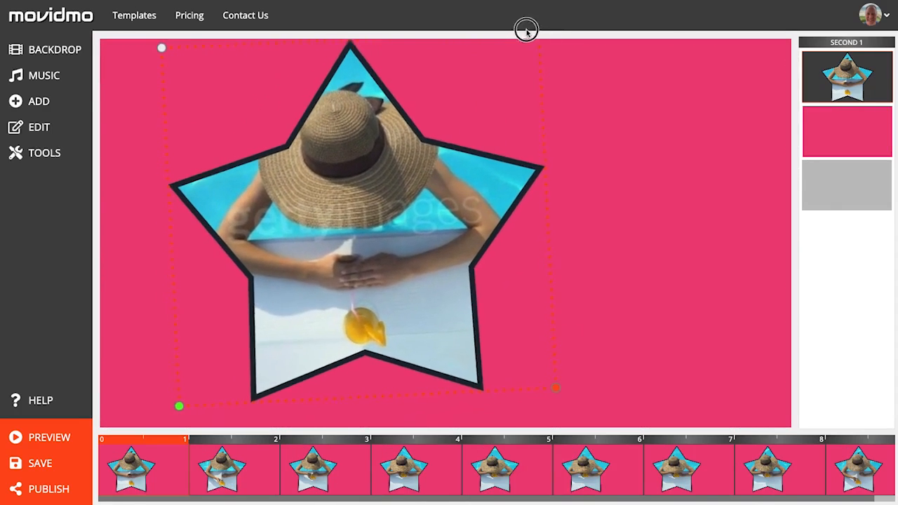
{"action": "left_click_drag", "start_coordinate": [357, 200], "coordinate": [290, 207]}
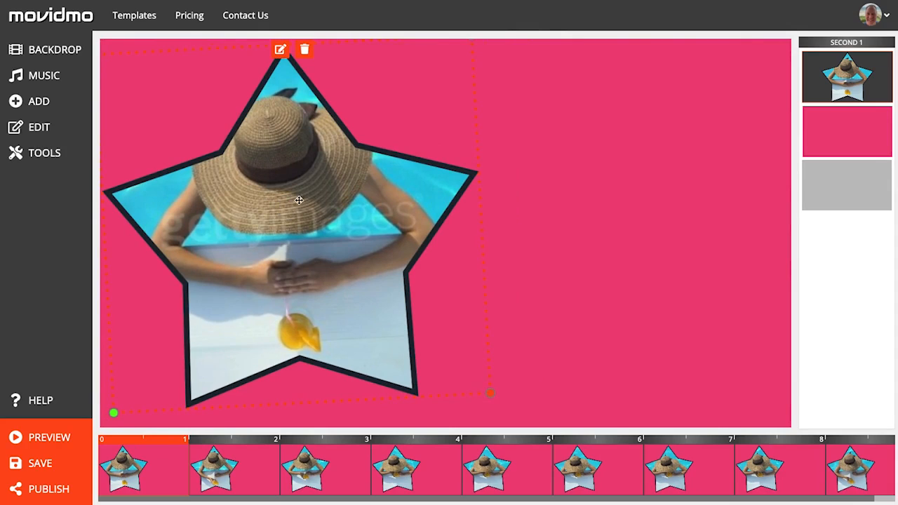
Step: Start a new caption reading STAR IN YOUR OWN and give it a transparent background colour
{"action": "left_click", "coordinate": [39, 102]}
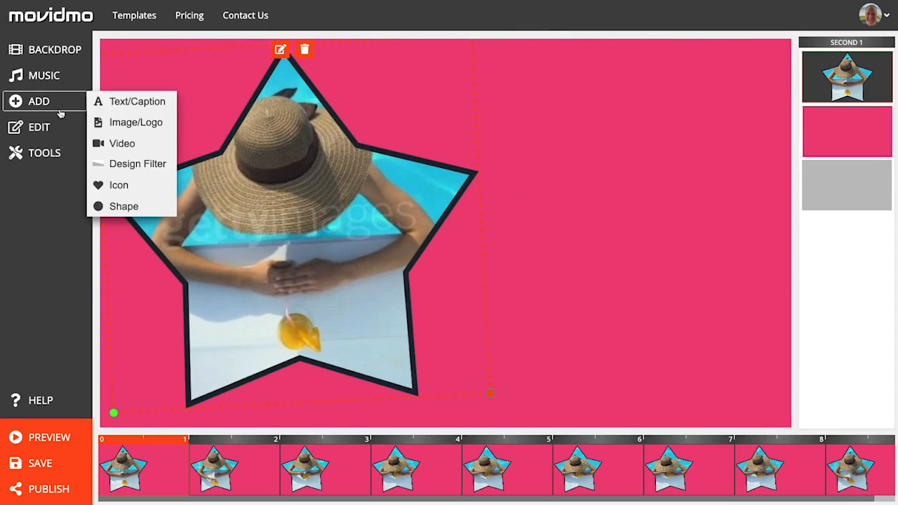
{"action": "left_click", "coordinate": [158, 105]}
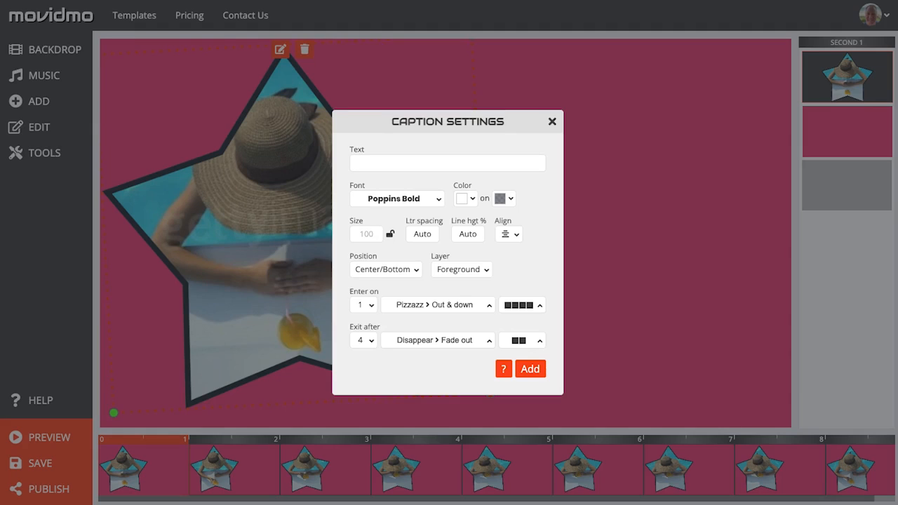
{"action": "left_click", "coordinate": [419, 164]}
{"action": "type", "text": "STAR IN YOUR OWN"}
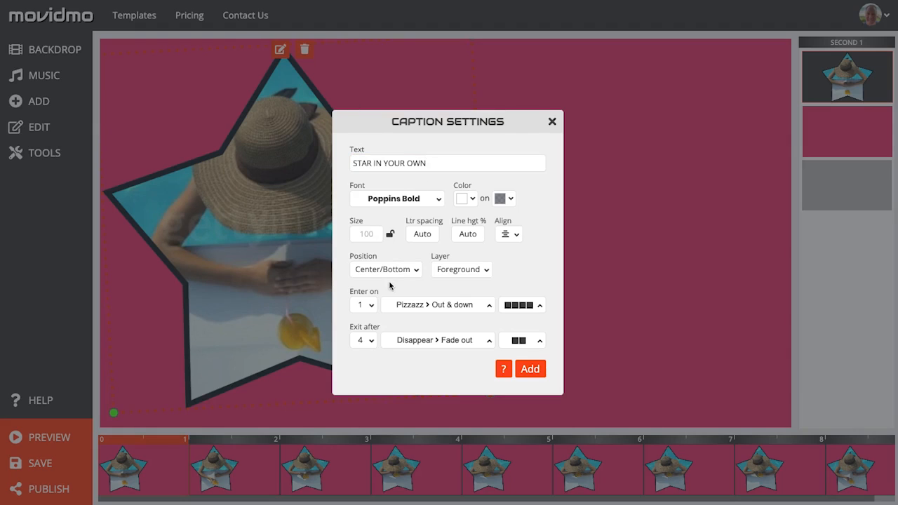
{"action": "left_click", "coordinate": [509, 203]}
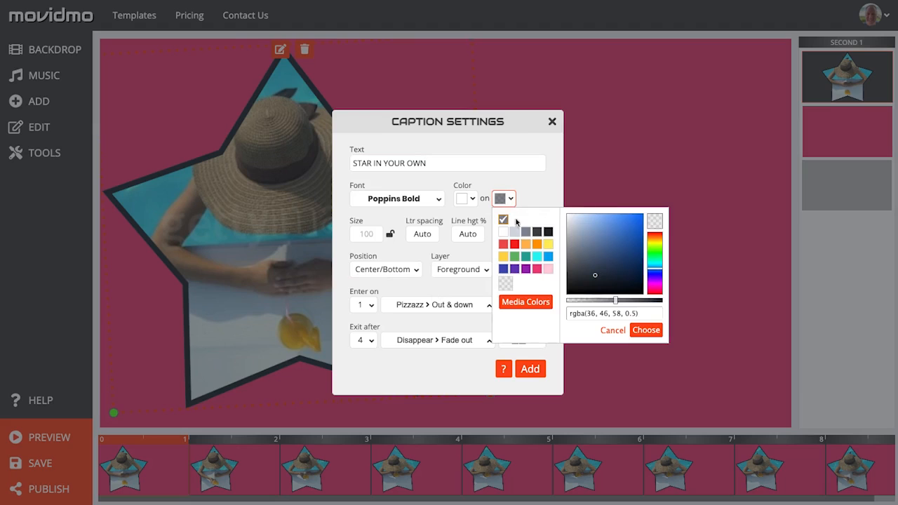
{"action": "left_click", "coordinate": [505, 284]}
{"action": "left_click", "coordinate": [645, 330]}
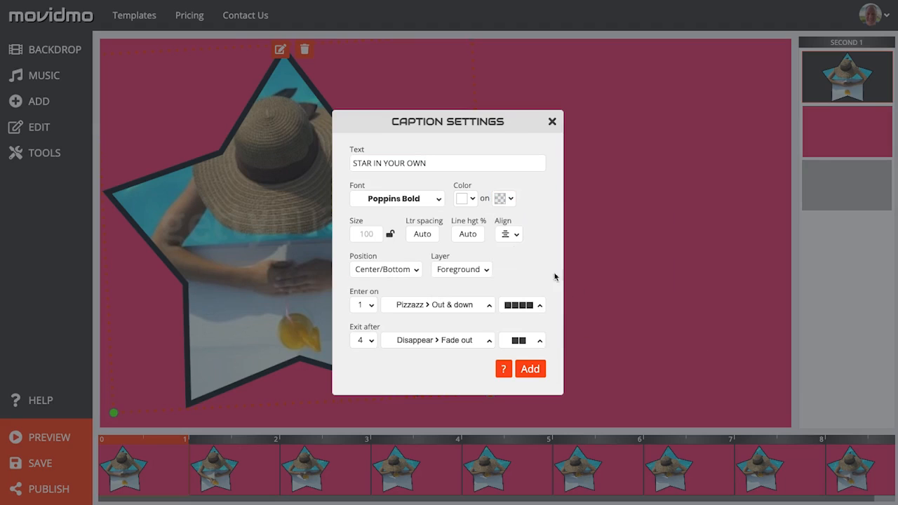
Step: Change the caption's font to Bungee
{"action": "left_click", "coordinate": [441, 203]}
{"action": "scroll", "coordinate": [416, 239], "scroll_direction": "up", "scroll_amount": 10}
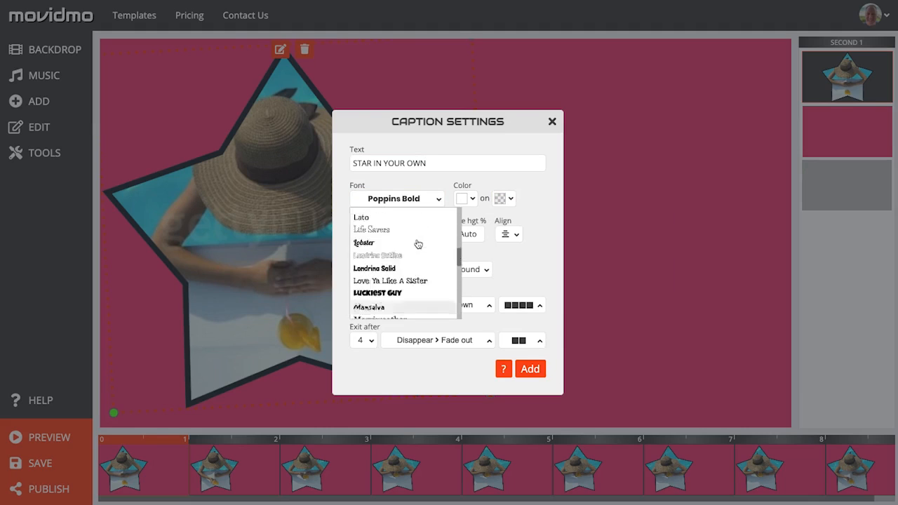
{"action": "left_click", "coordinate": [376, 304]}
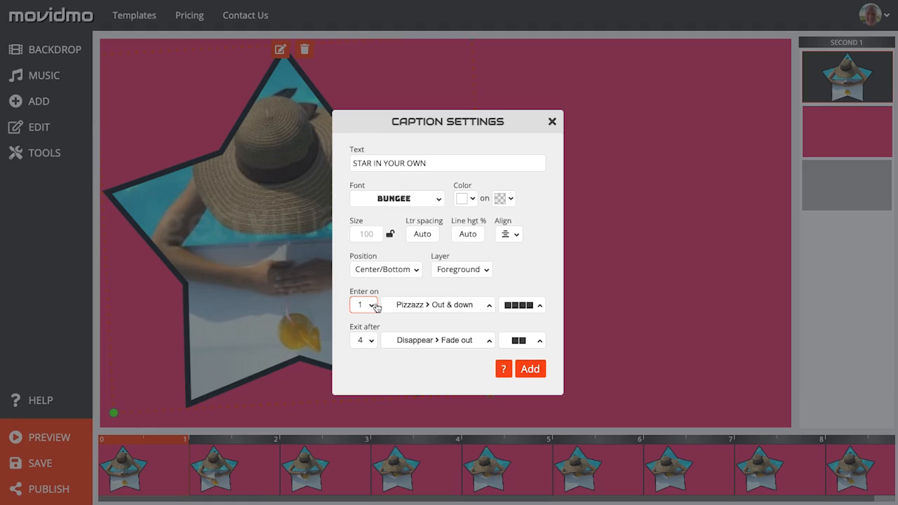
Step: Set the caption's enter effect to Grow To btm right without fade, and add the caption
{"action": "left_click", "coordinate": [463, 304]}
{"action": "scroll", "coordinate": [449, 253], "scroll_direction": "down", "scroll_amount": 2}
{"action": "scroll", "coordinate": [449, 249], "scroll_direction": "down", "scroll_amount": 5}
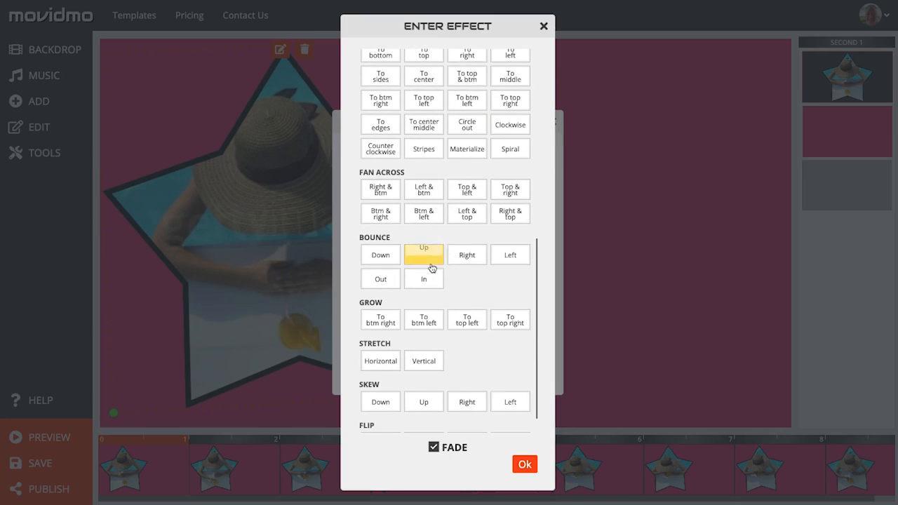
{"action": "left_click", "coordinate": [395, 322]}
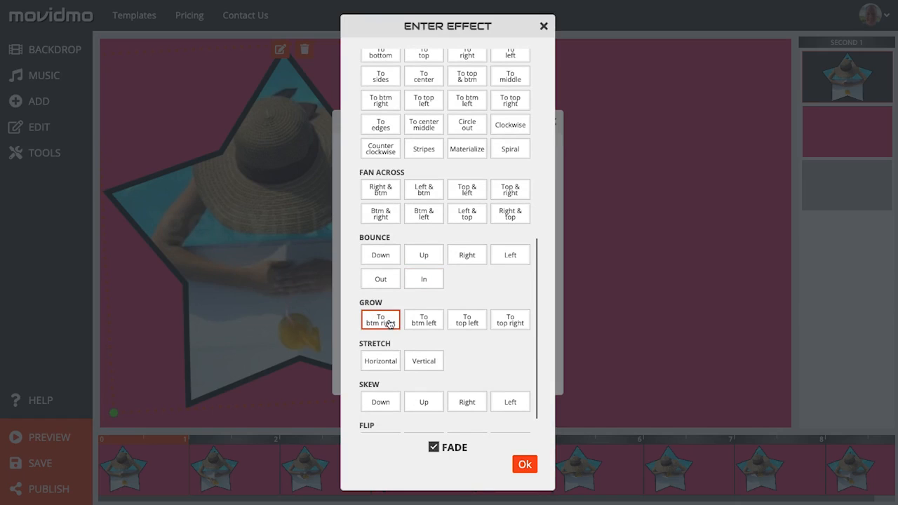
{"action": "left_click", "coordinate": [526, 463]}
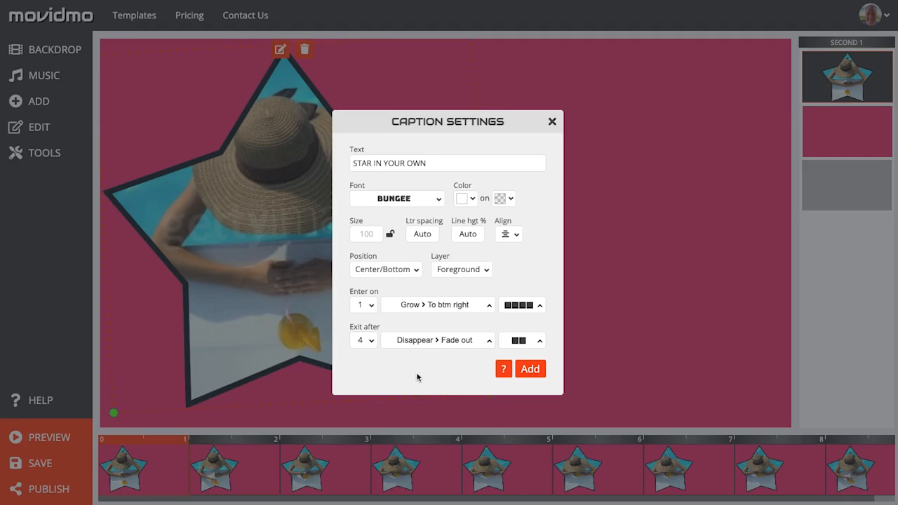
{"action": "left_click", "coordinate": [530, 369]}
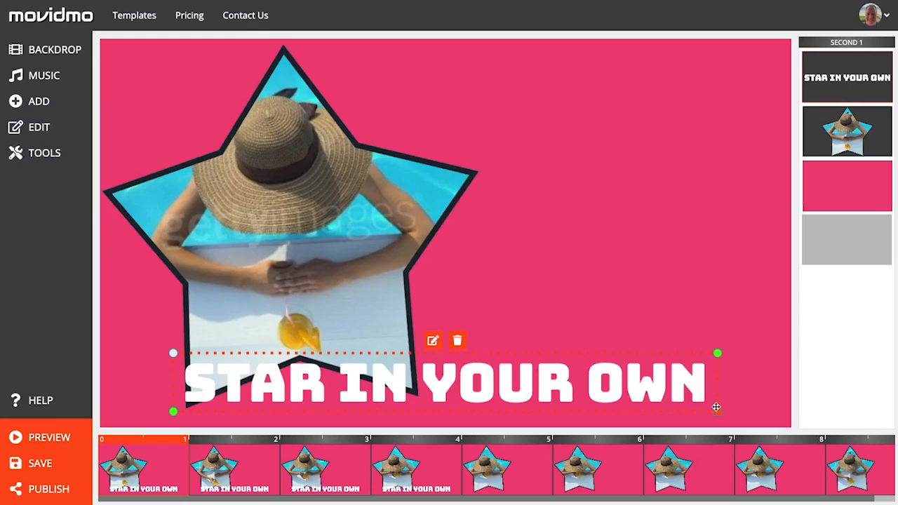
Step: Shrink the caption to about 572×70 and move it to the right of the star video
{"action": "left_click_drag", "start_coordinate": [716, 411], "coordinate": [485, 390]}
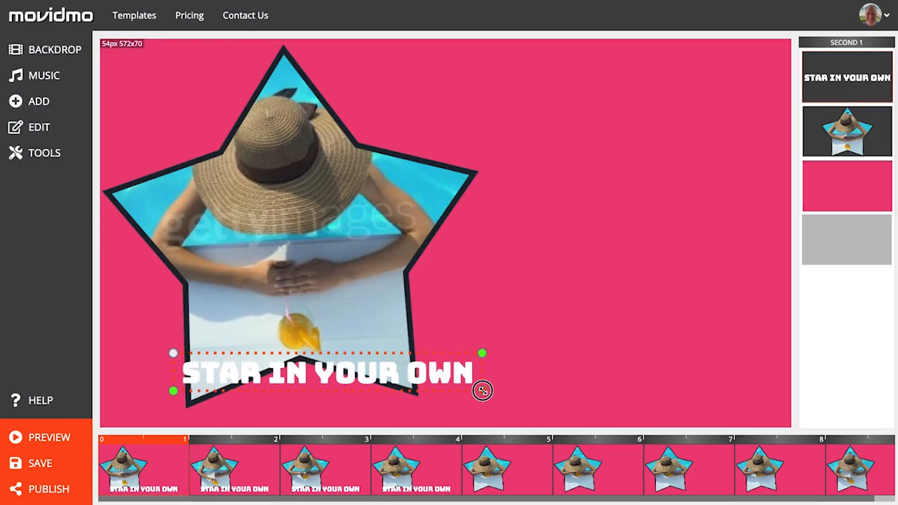
{"action": "left_click_drag", "start_coordinate": [421, 374], "coordinate": [711, 217]}
{"action": "left_click_drag", "start_coordinate": [779, 235], "coordinate": [751, 230]}
{"action": "left_click_drag", "start_coordinate": [672, 218], "coordinate": [685, 223]}
Step: Start a second caption reading STAYCATION that enters on second 2
{"action": "left_click", "coordinate": [56, 99]}
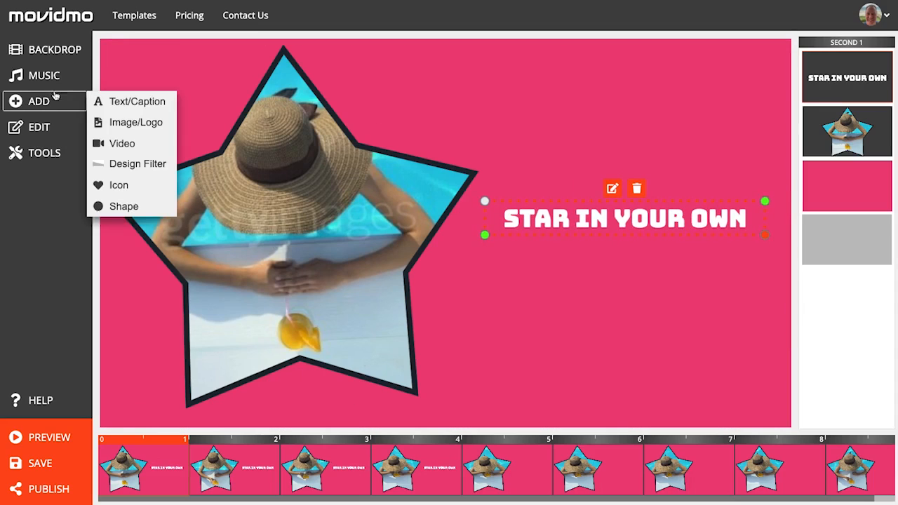
{"action": "left_click", "coordinate": [103, 102]}
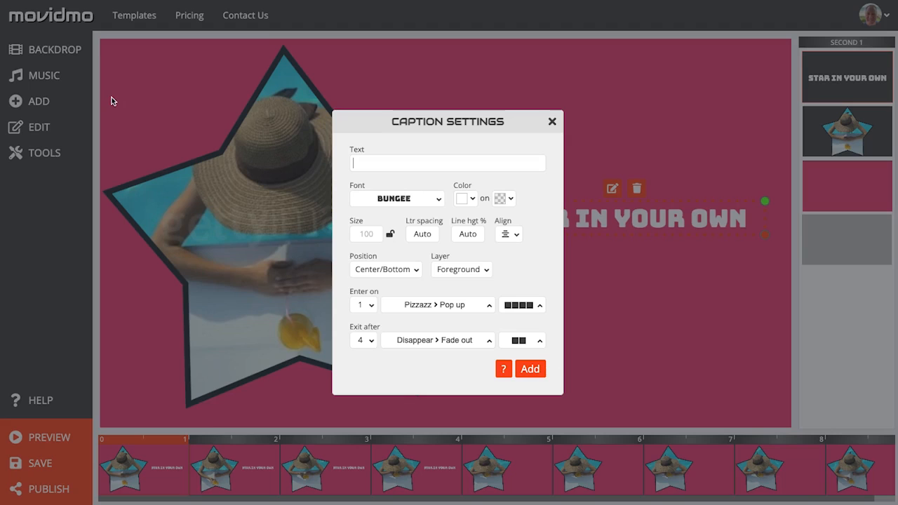
{"action": "left_click", "coordinate": [377, 160]}
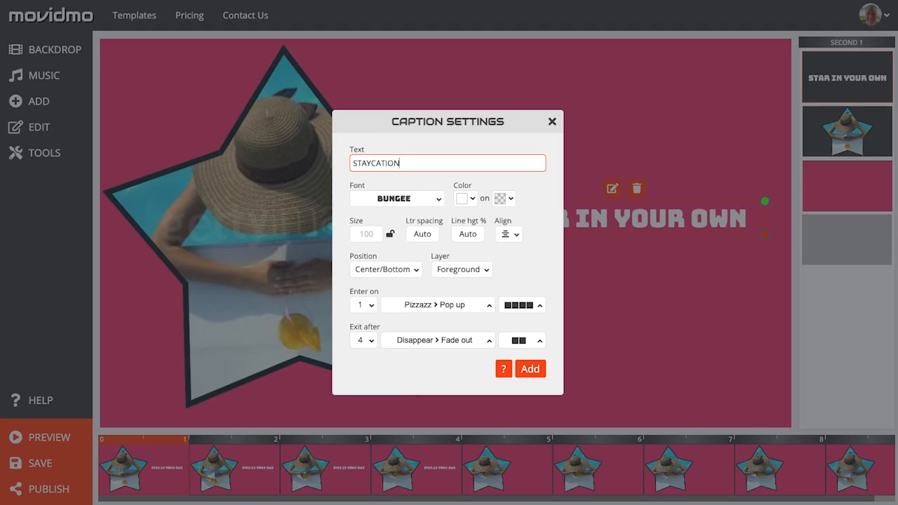
{"action": "left_click", "coordinate": [363, 306]}
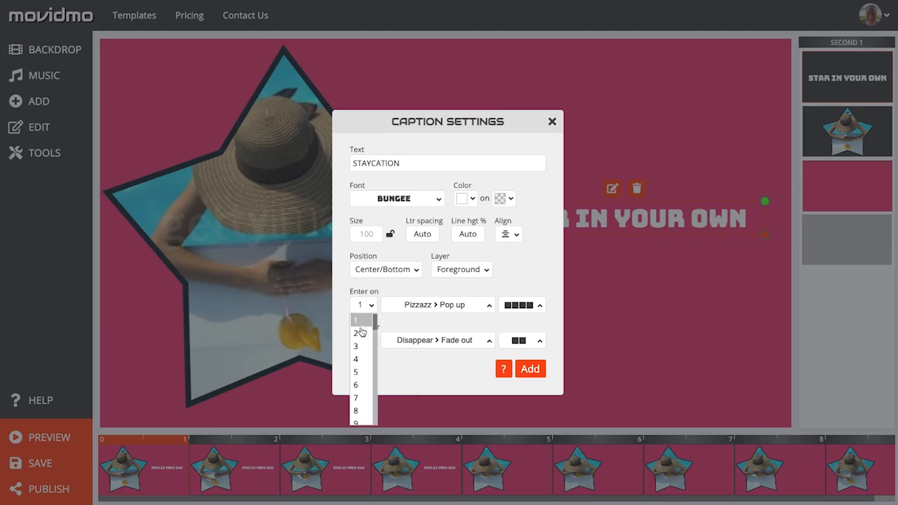
{"action": "left_click", "coordinate": [360, 333]}
Step: Give the STAYCATION caption a Typewriter entrance, add it, and place it beneath STAR IN YOUR OWN
{"action": "left_click", "coordinate": [484, 308]}
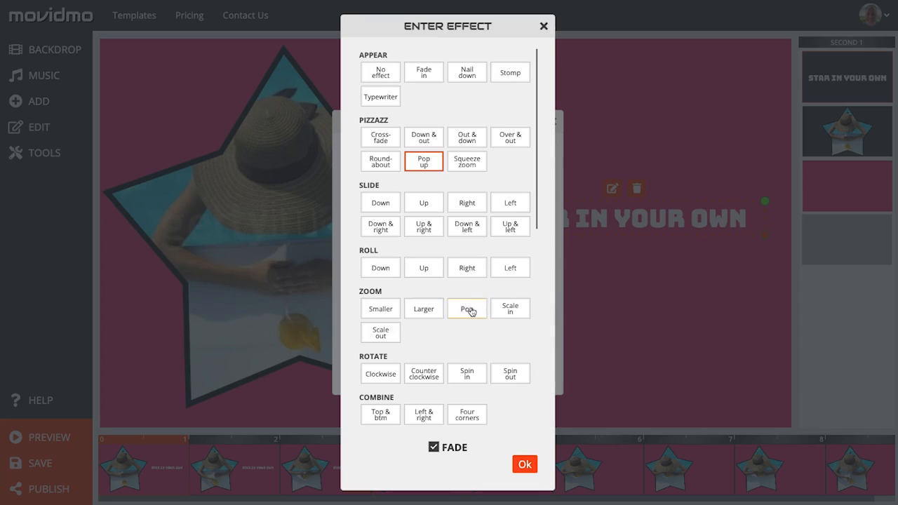
{"action": "left_click", "coordinate": [396, 106]}
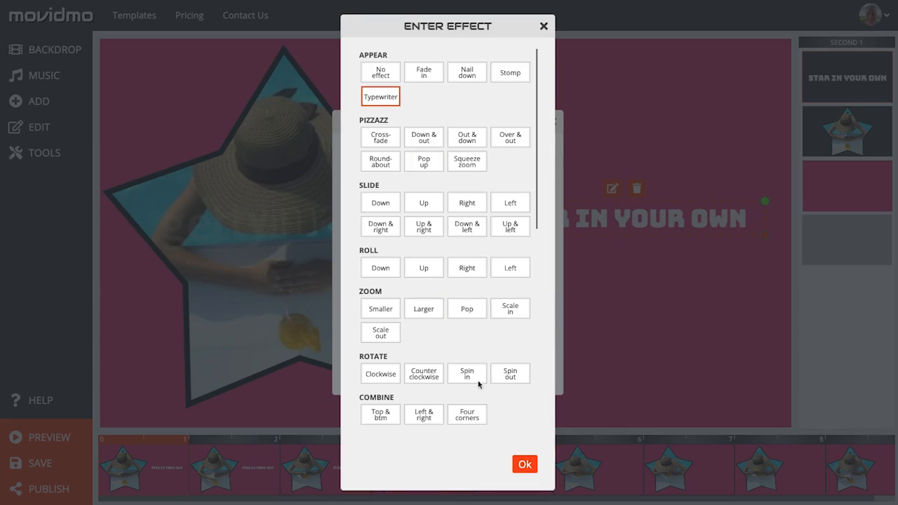
{"action": "left_click", "coordinate": [524, 466]}
{"action": "left_click", "coordinate": [532, 368]}
{"action": "left_click_drag", "start_coordinate": [632, 413], "coordinate": [748, 259]}
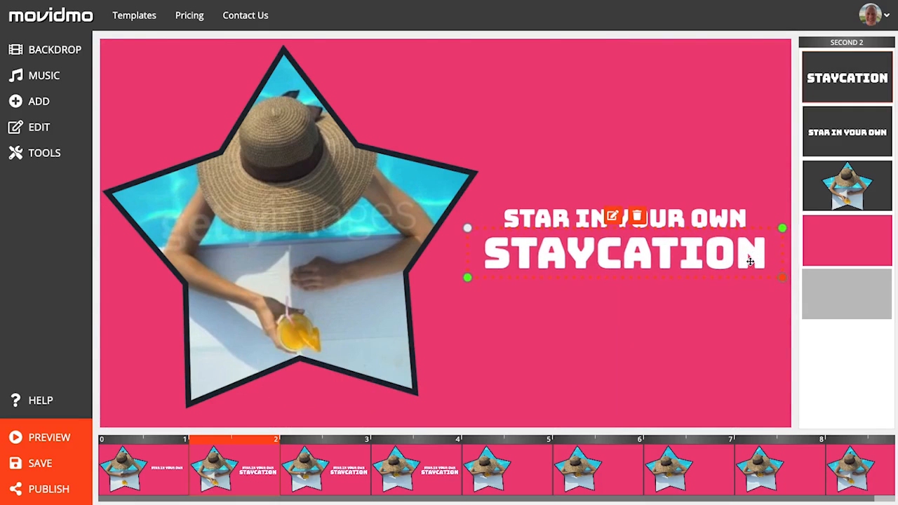
{"action": "left_click", "coordinate": [713, 314]}
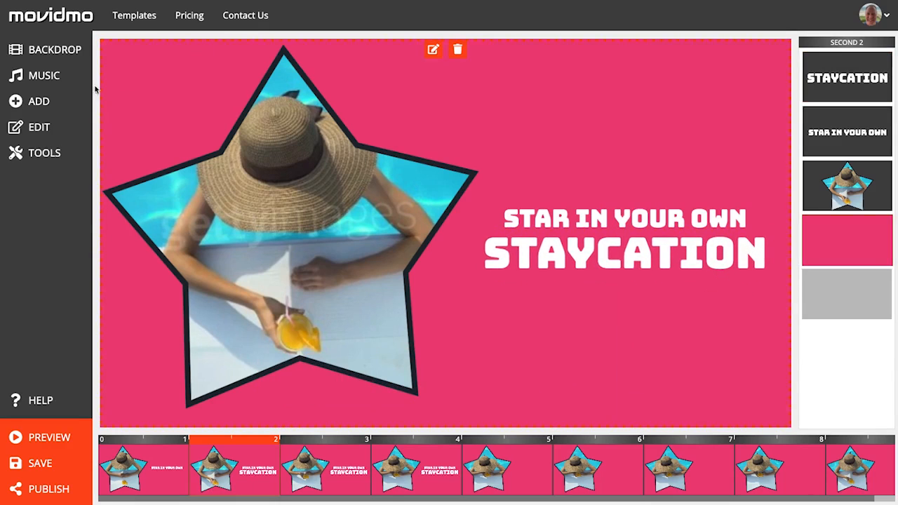
Step: Add a wiggle-line shape with five waves
{"action": "left_click", "coordinate": [62, 103]}
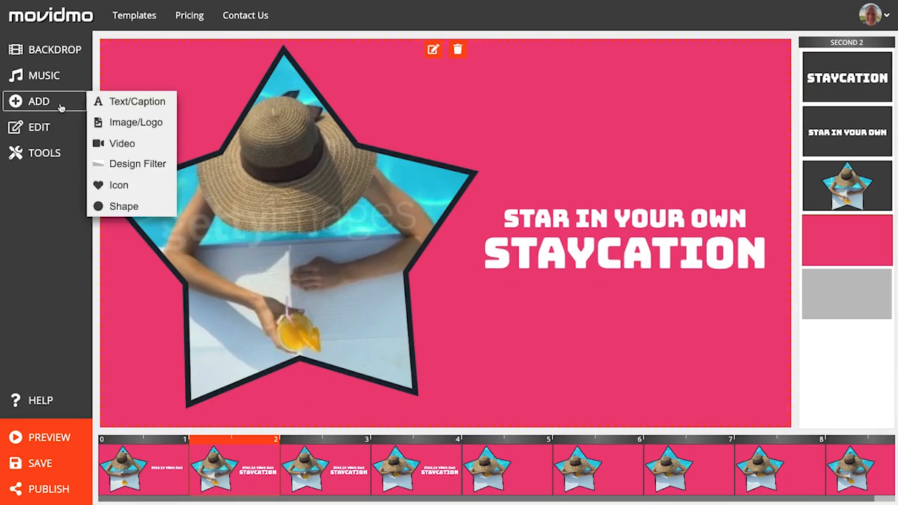
{"action": "left_click", "coordinate": [152, 206]}
{"action": "scroll", "coordinate": [513, 198], "scroll_direction": "down", "scroll_amount": 3}
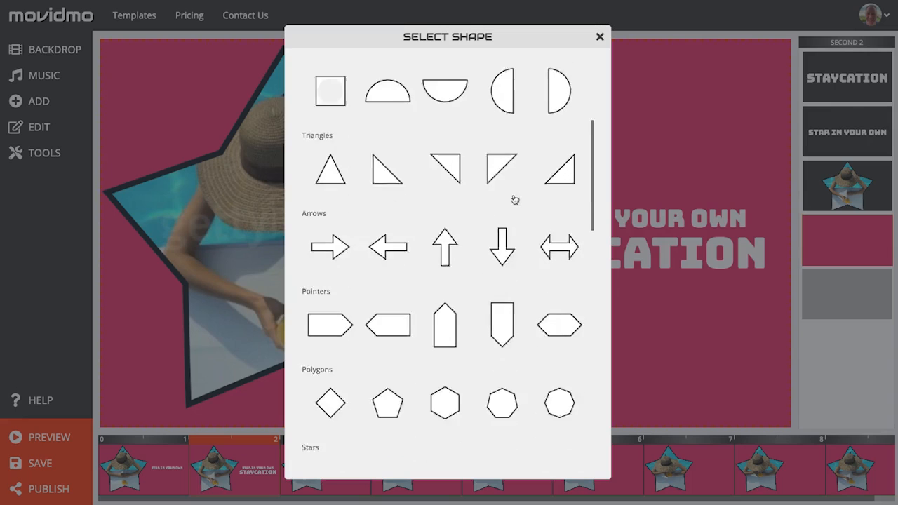
{"action": "scroll", "coordinate": [514, 200], "scroll_direction": "down", "scroll_amount": 5}
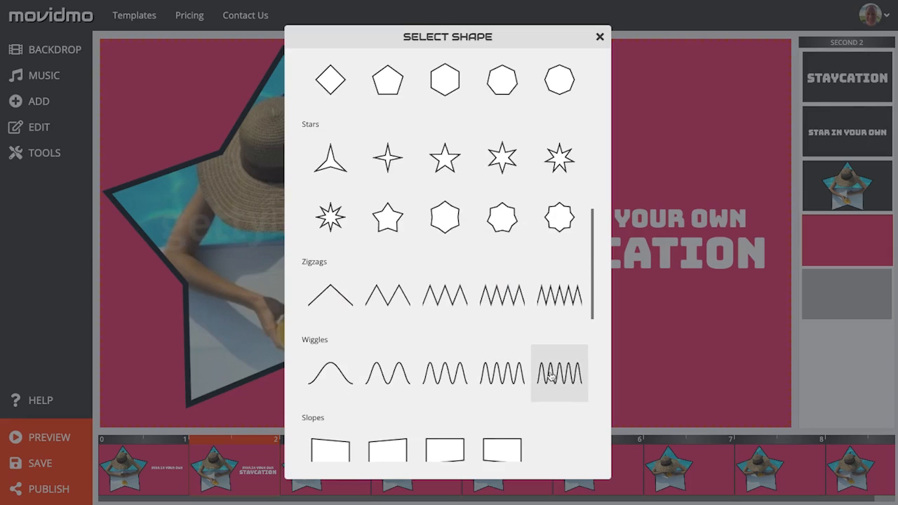
{"action": "left_click", "coordinate": [573, 376]}
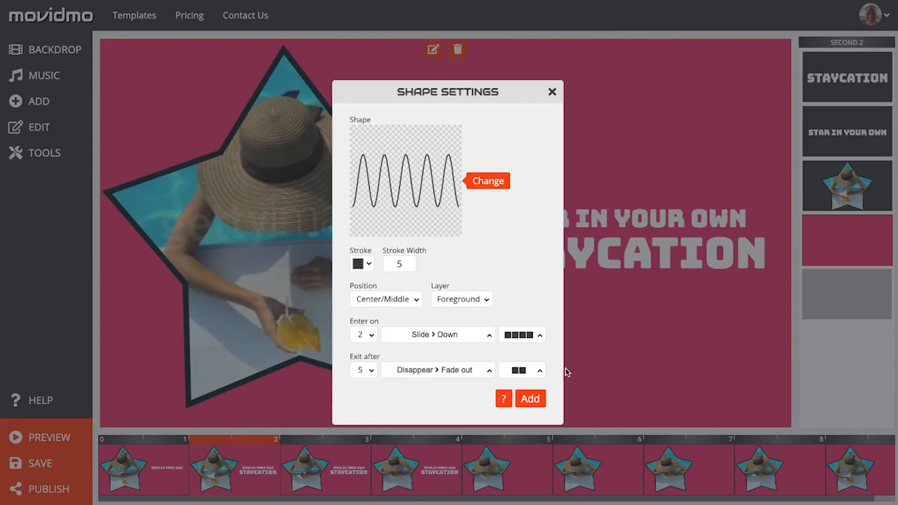
Step: Set the wiggle's stroke width to 10 and its stroke colour to white
{"action": "left_click", "coordinate": [399, 264]}
{"action": "left_click", "coordinate": [398, 293]}
{"action": "left_click", "coordinate": [362, 264]}
{"action": "left_click", "coordinate": [361, 296]}
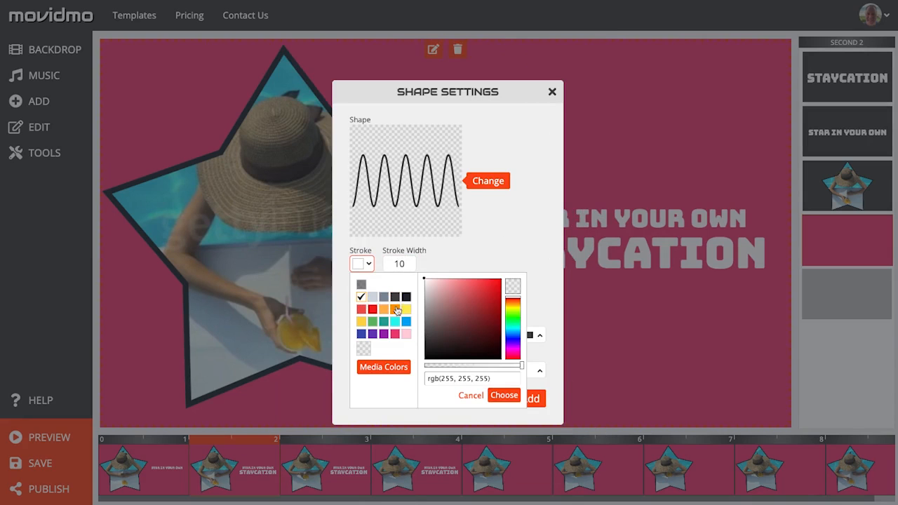
{"action": "left_click", "coordinate": [502, 395]}
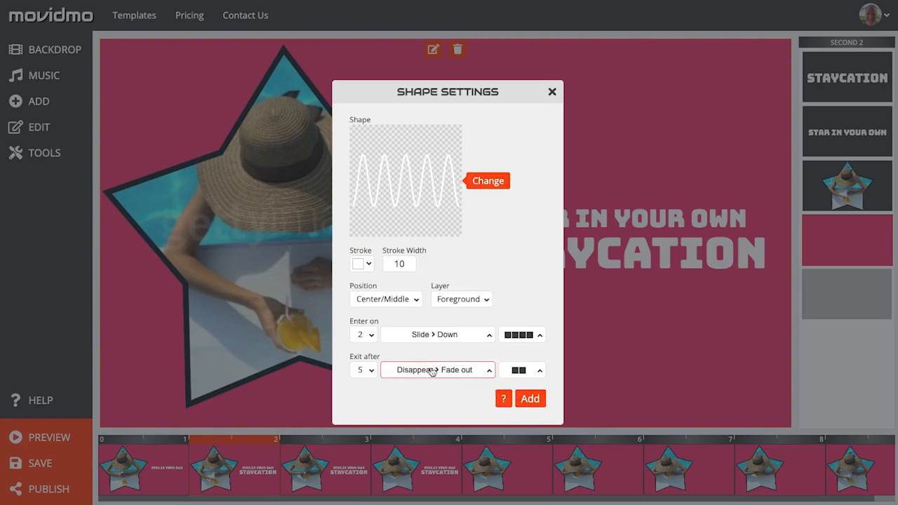
Step: Make the wiggle enter on second 3 and exit after second 4
{"action": "left_click", "coordinate": [372, 334]}
{"action": "left_click", "coordinate": [366, 364]}
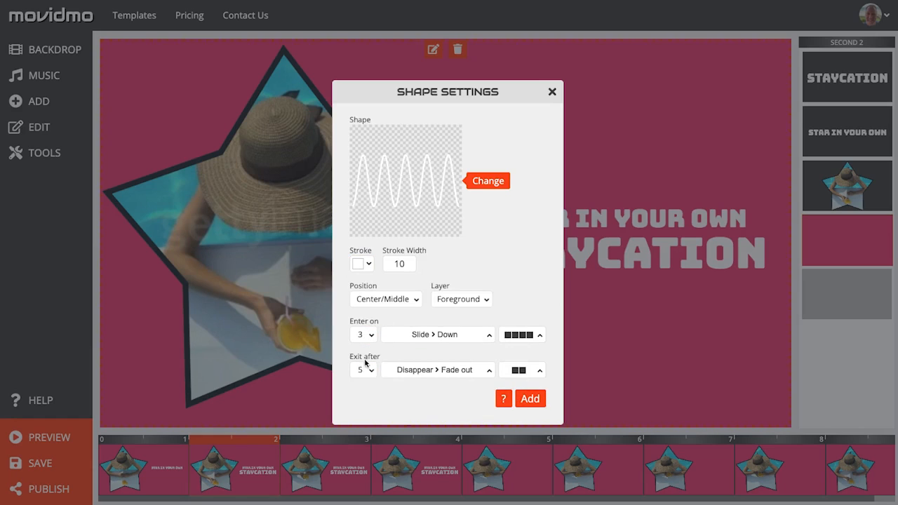
{"action": "left_click", "coordinate": [369, 371]}
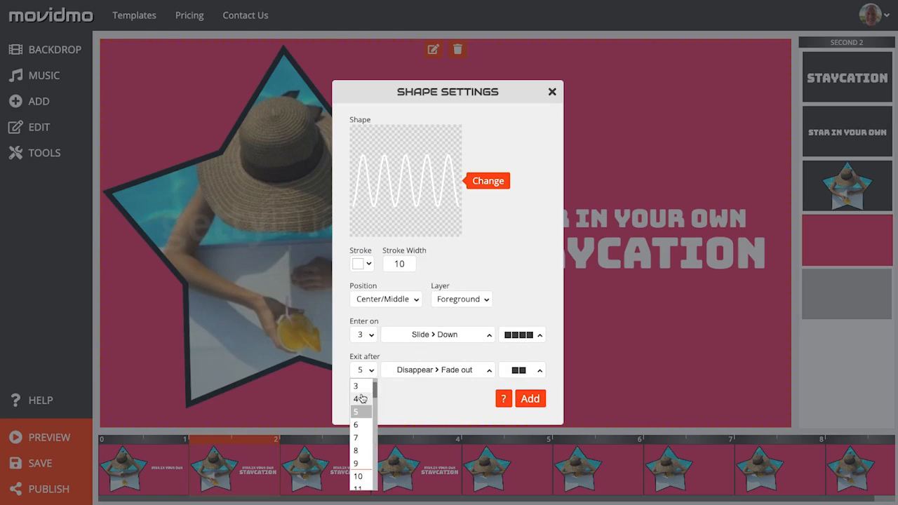
{"action": "left_click", "coordinate": [360, 398]}
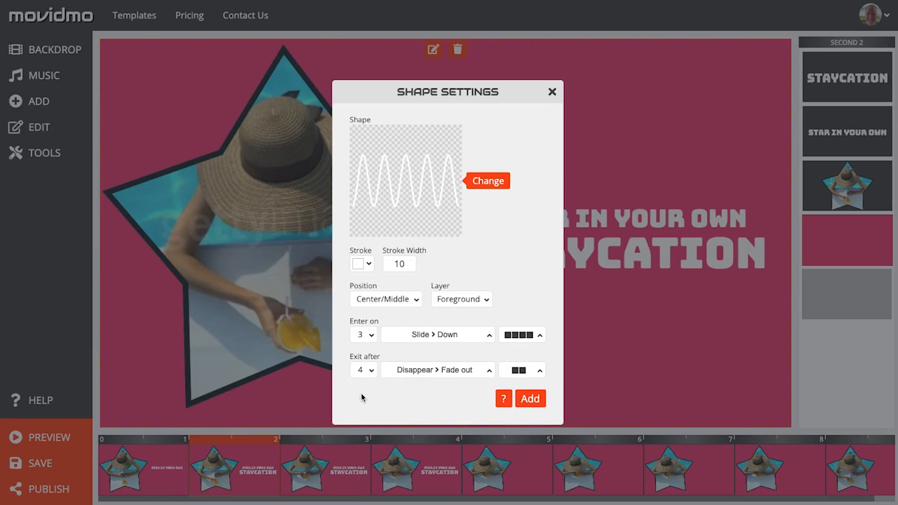
Step: Set the wiggle's enter effect to Reveal To left without fade and add the shape
{"action": "left_click", "coordinate": [477, 338]}
{"action": "scroll", "coordinate": [467, 330], "scroll_direction": "down", "scroll_amount": 1}
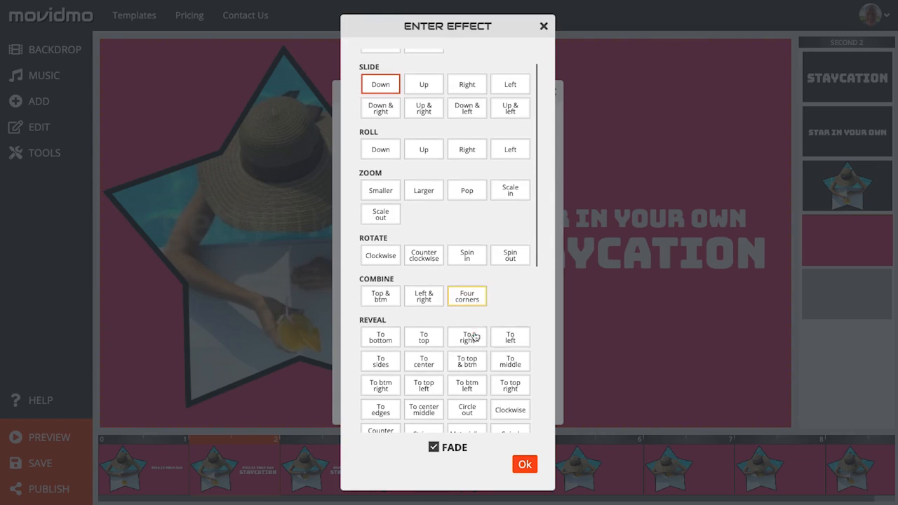
{"action": "left_click", "coordinate": [510, 338]}
{"action": "left_click", "coordinate": [433, 446]}
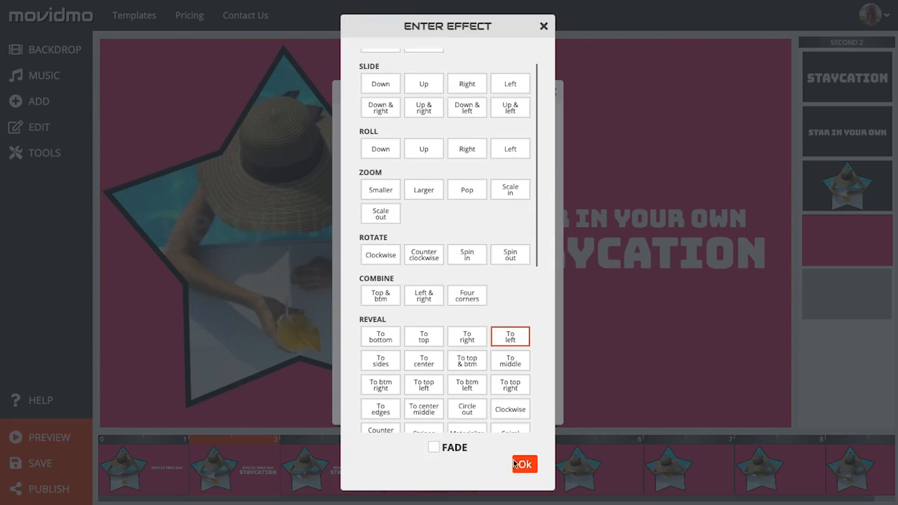
{"action": "left_click", "coordinate": [524, 464]}
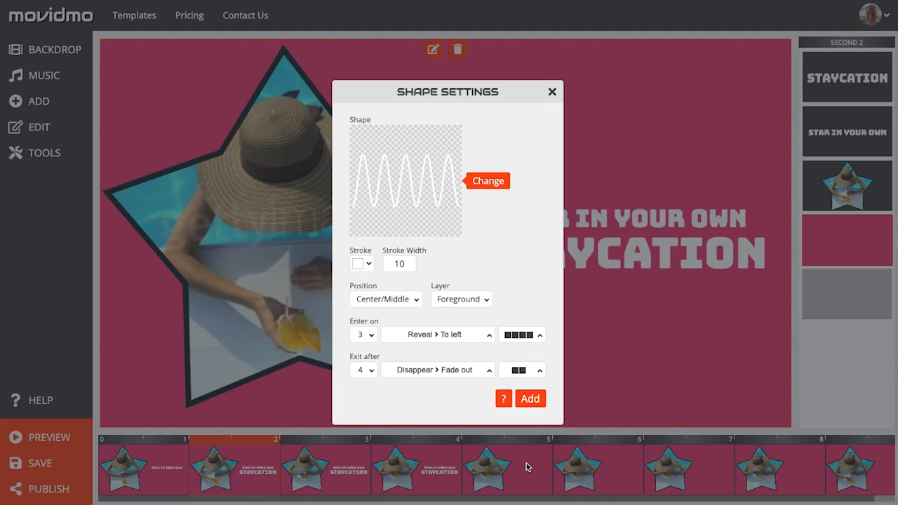
{"action": "left_click", "coordinate": [531, 399]}
Step: Move and stretch the wiggle line to sit underneath the STAYCATION caption
{"action": "left_click_drag", "start_coordinate": [615, 317], "coordinate": [563, 173]}
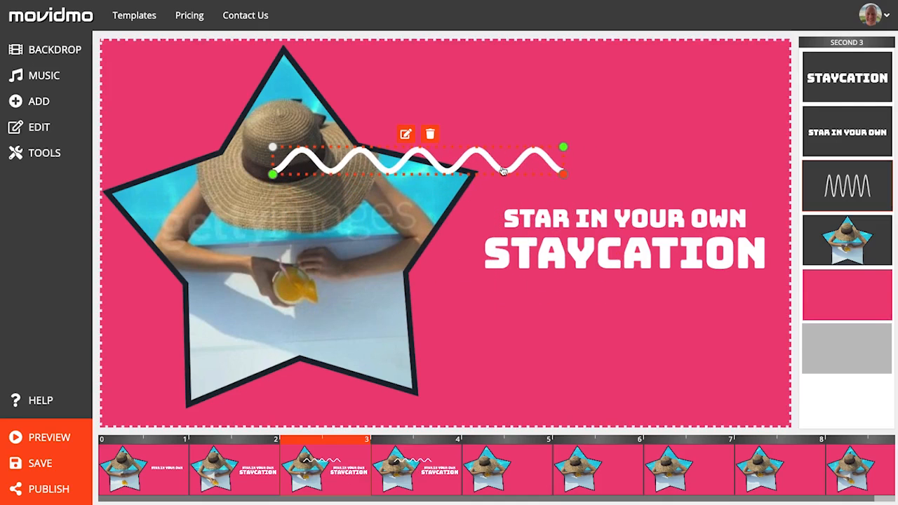
{"action": "left_click", "coordinate": [610, 297]}
{"action": "left_click_drag", "start_coordinate": [509, 172], "coordinate": [713, 297]}
{"action": "left_click_drag", "start_coordinate": [770, 302], "coordinate": [769, 293]}
{"action": "left_click", "coordinate": [731, 327]}
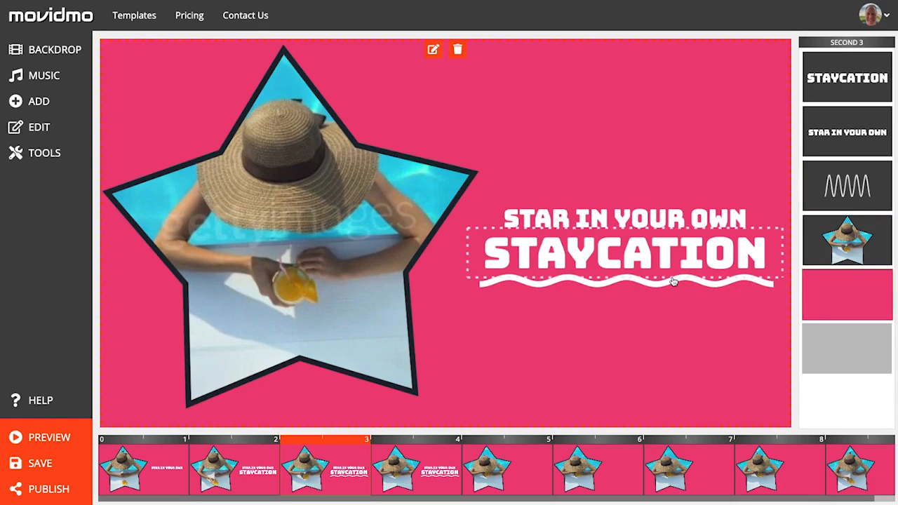
{"action": "left_click_drag", "start_coordinate": [670, 283], "coordinate": [668, 282]}
Step: Copy both captions and the wiggle line and paste them onto second 8
{"action": "left_click", "coordinate": [696, 220]}
{"action": "left_click", "coordinate": [695, 219]}
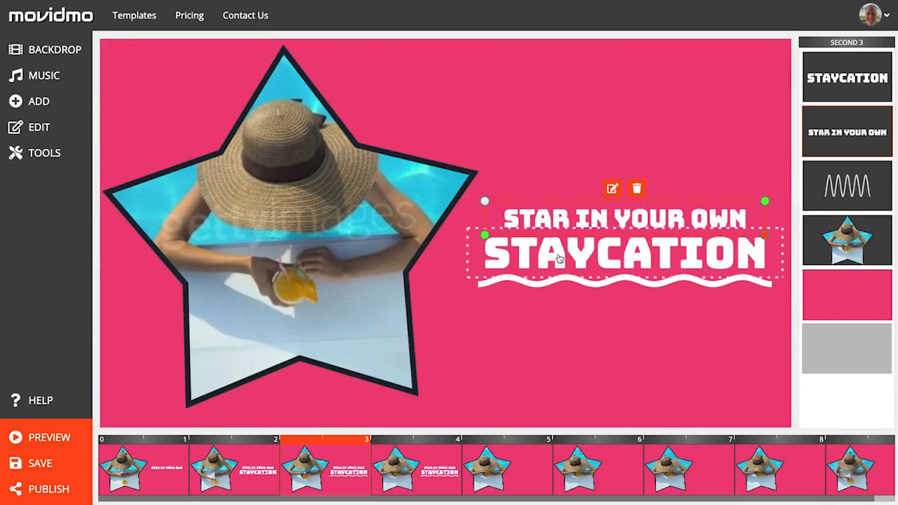
{"action": "left_click", "coordinate": [505, 258], "text": "shift"}
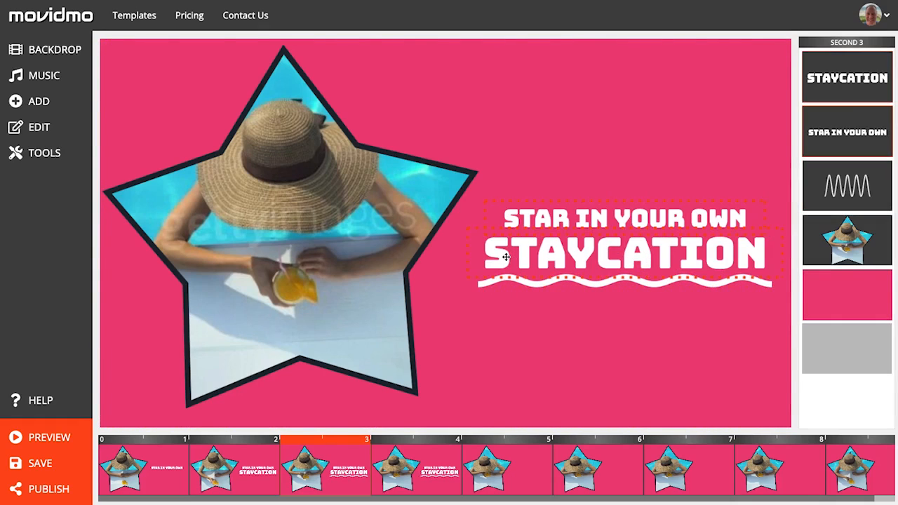
{"action": "left_click", "coordinate": [482, 288], "text": "shift"}
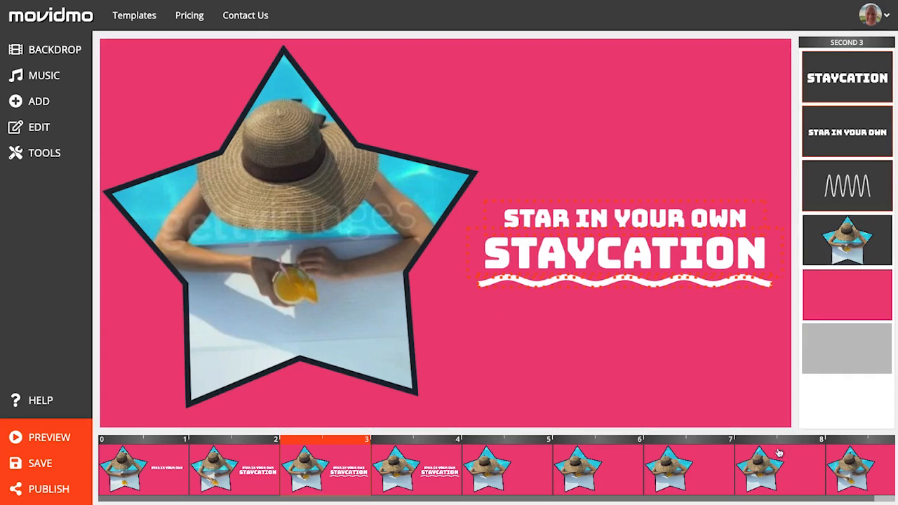
{"action": "left_click", "coordinate": [793, 473]}
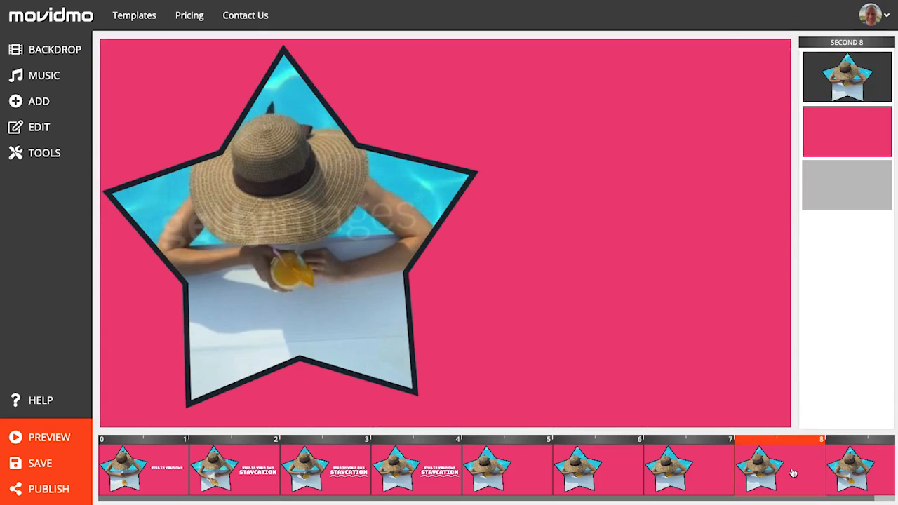
{"action": "key", "text": "ctrl+v"}
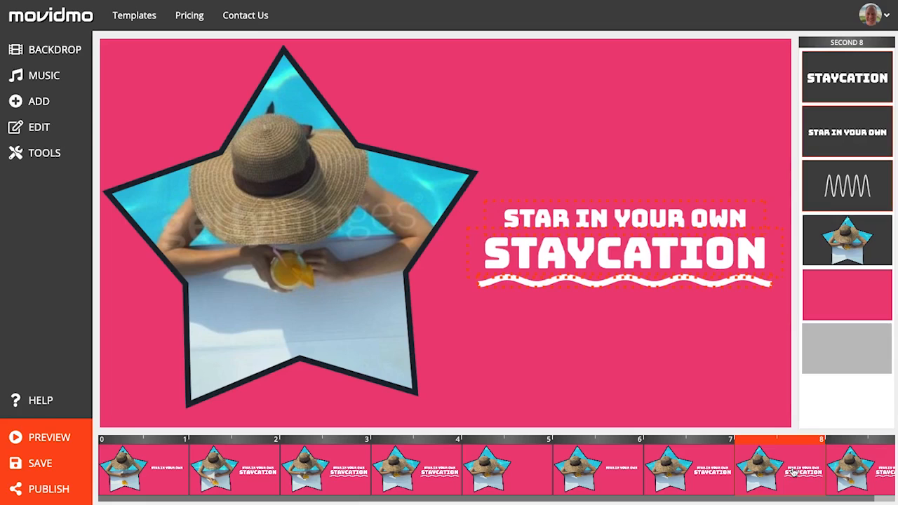
Step: Change the pasted STAR IN YOUR OWN caption's text to GET 30% OFF AT
{"action": "left_click", "coordinate": [676, 196]}
{"action": "left_click", "coordinate": [672, 218]}
{"action": "left_click", "coordinate": [671, 218]}
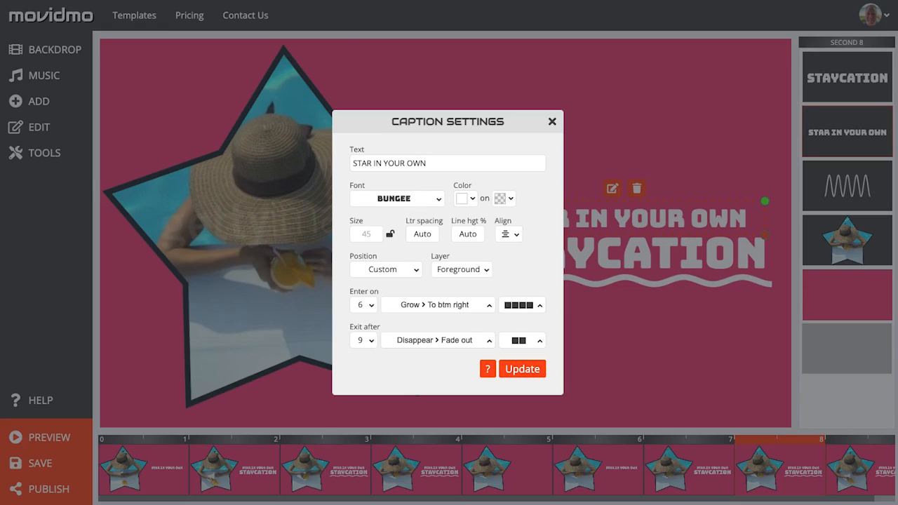
{"action": "left_click_drag", "start_coordinate": [439, 164], "coordinate": [343, 157]}
{"action": "type", "text": "GET 30% OFF AT"}
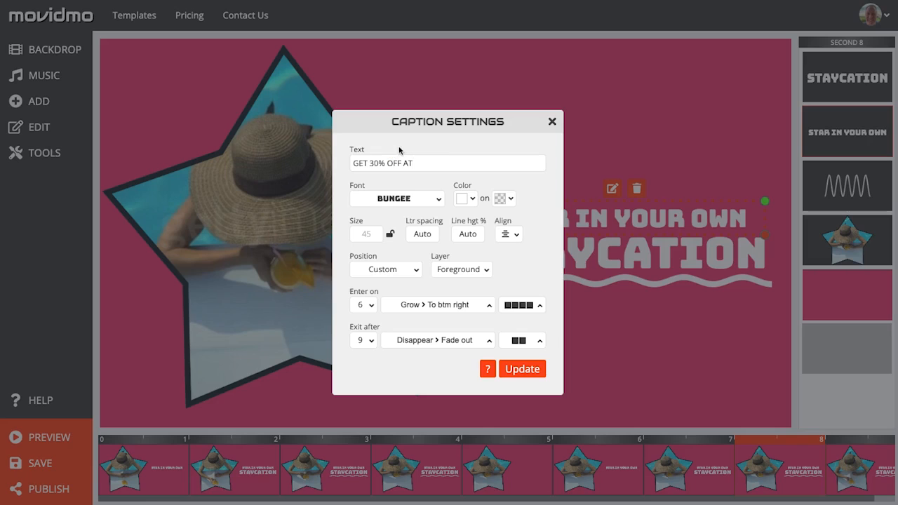
{"action": "left_click", "coordinate": [525, 369]}
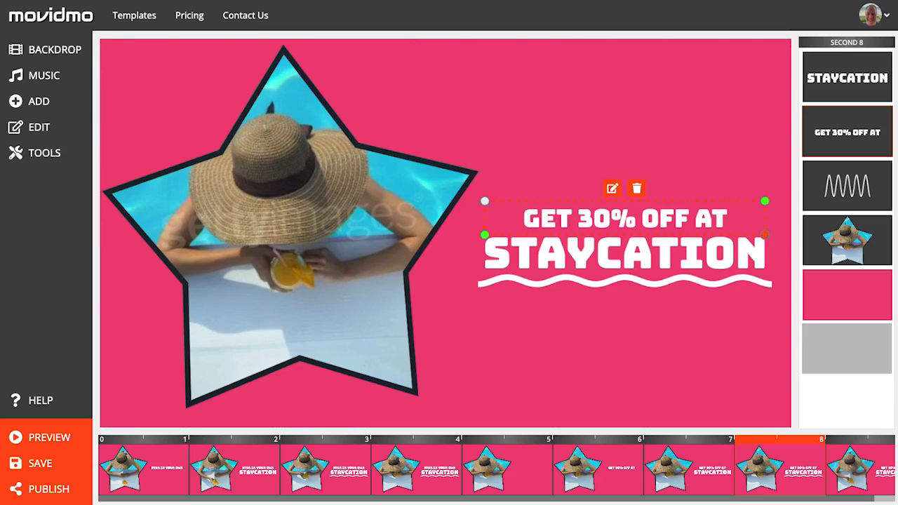
Step: Change the pasted STAYCATION caption's text to YOURSITE.COM and set its letter spacing to 5
{"action": "left_click", "coordinate": [714, 254]}
{"action": "left_click", "coordinate": [613, 215]}
{"action": "left_click", "coordinate": [403, 160]}
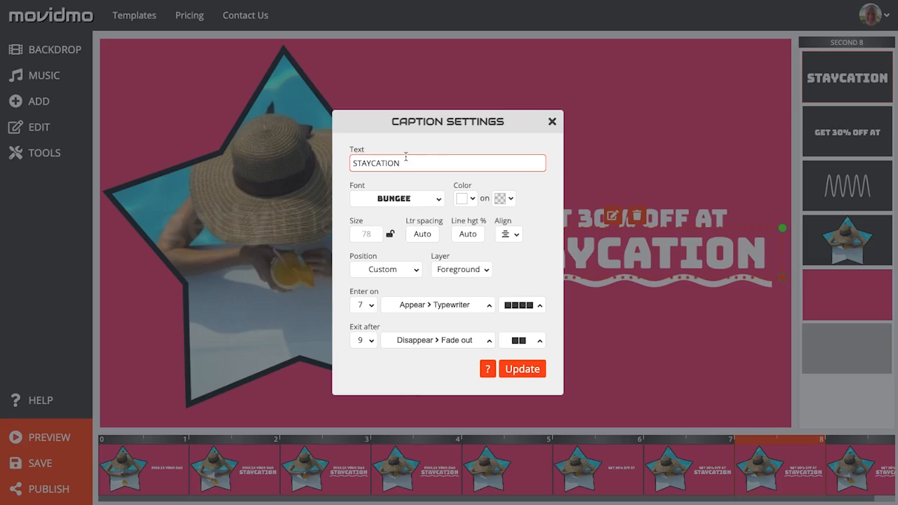
{"action": "left_click_drag", "start_coordinate": [401, 161], "coordinate": [336, 159]}
{"action": "type", "text": "YOURSITE.COM"}
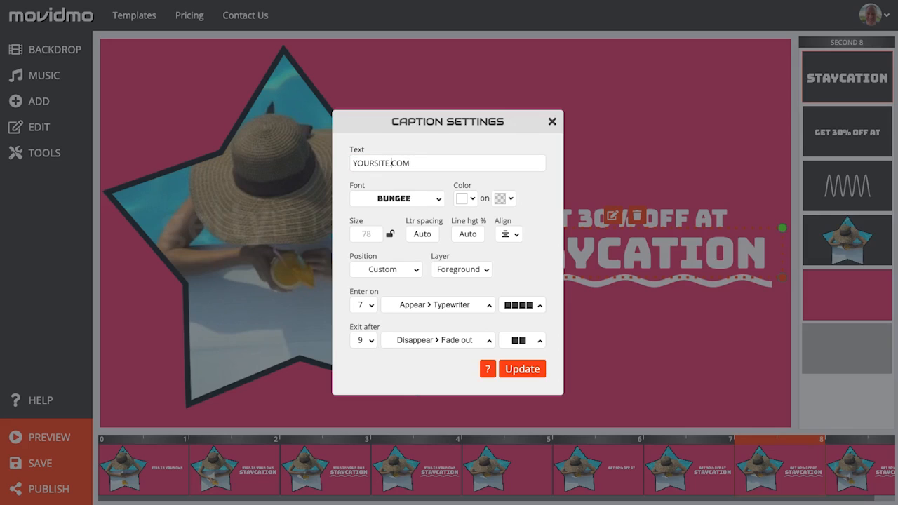
{"action": "left_click", "coordinate": [419, 233]}
{"action": "left_click", "coordinate": [421, 315]}
{"action": "left_click", "coordinate": [514, 369]}
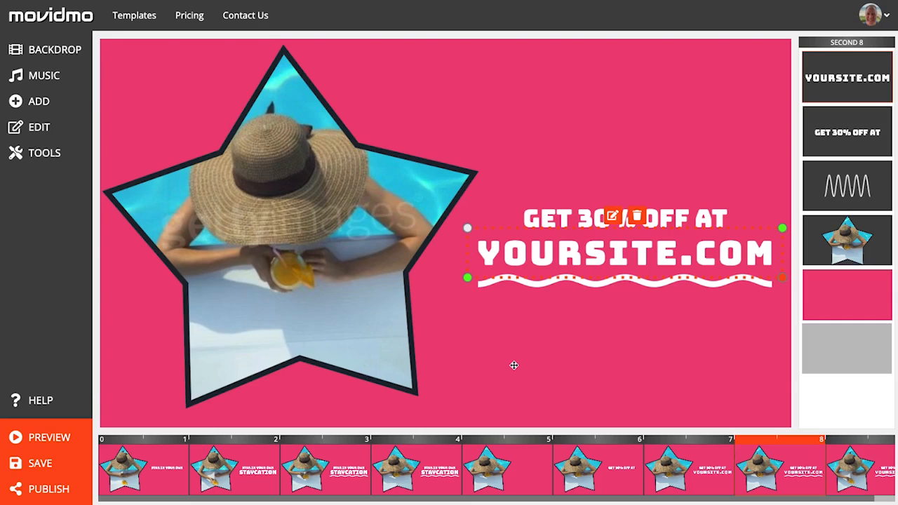
Step: Add an image, choosing the YOUR LOGO picture from the uploads
{"action": "left_click", "coordinate": [554, 365]}
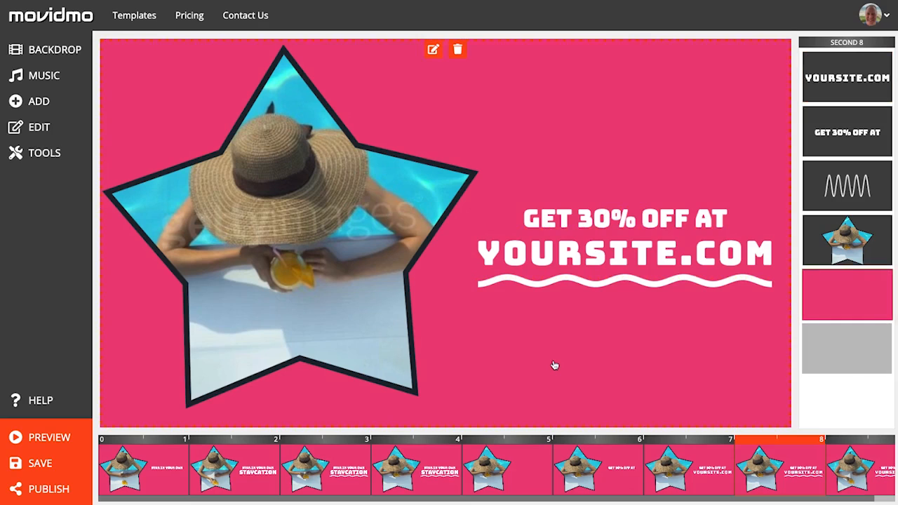
{"action": "left_click", "coordinate": [62, 106]}
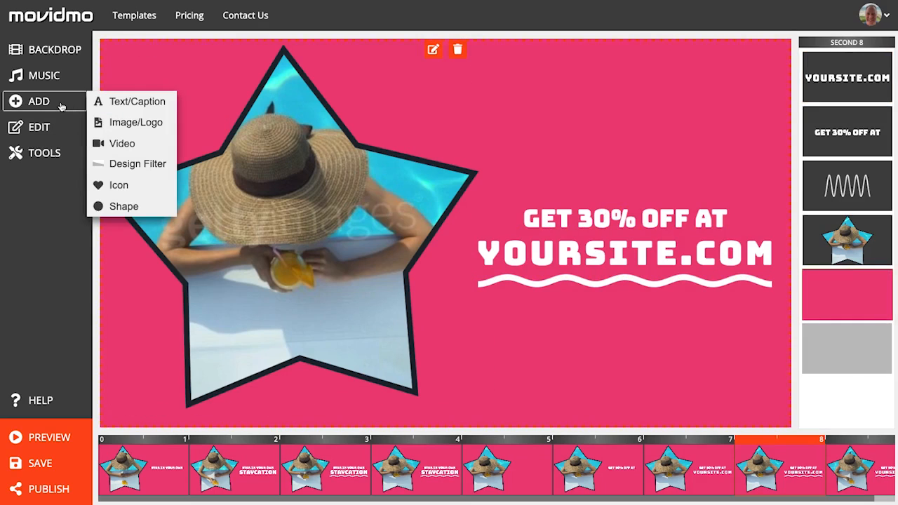
{"action": "left_click", "coordinate": [153, 119]}
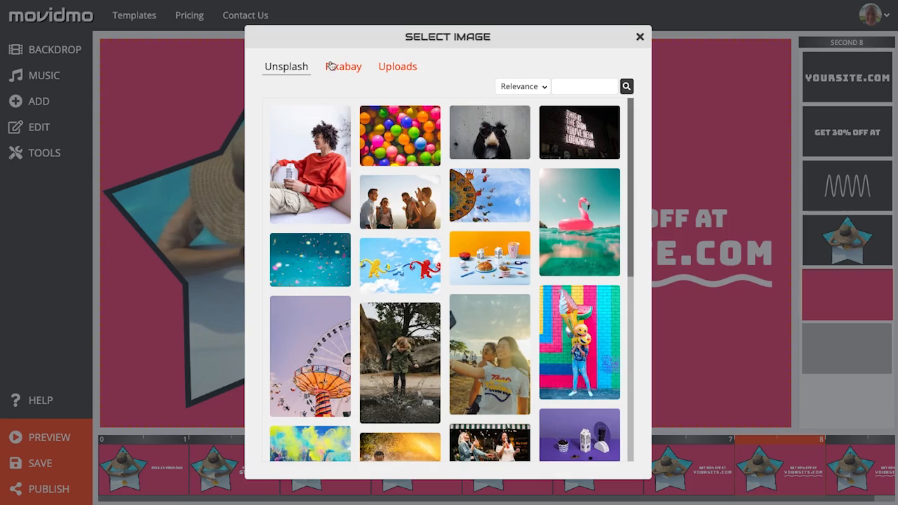
{"action": "left_click", "coordinate": [379, 68]}
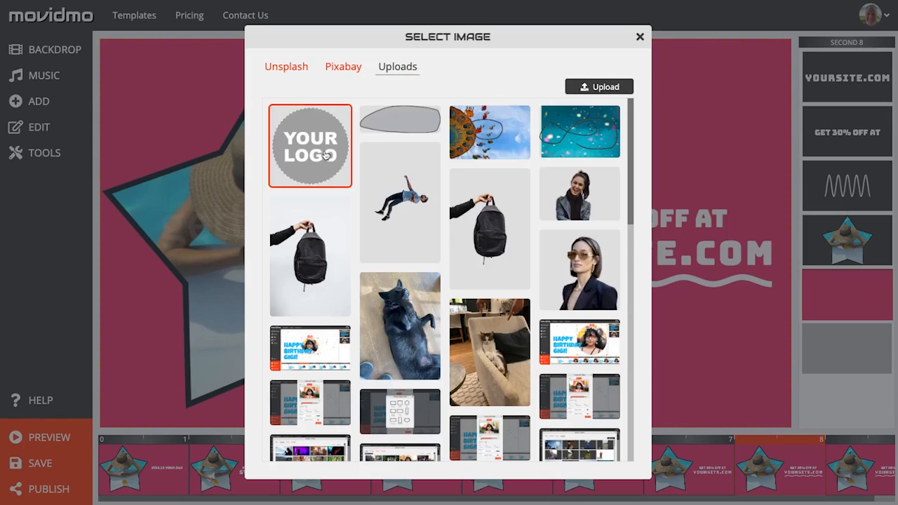
{"action": "left_click", "coordinate": [321, 154]}
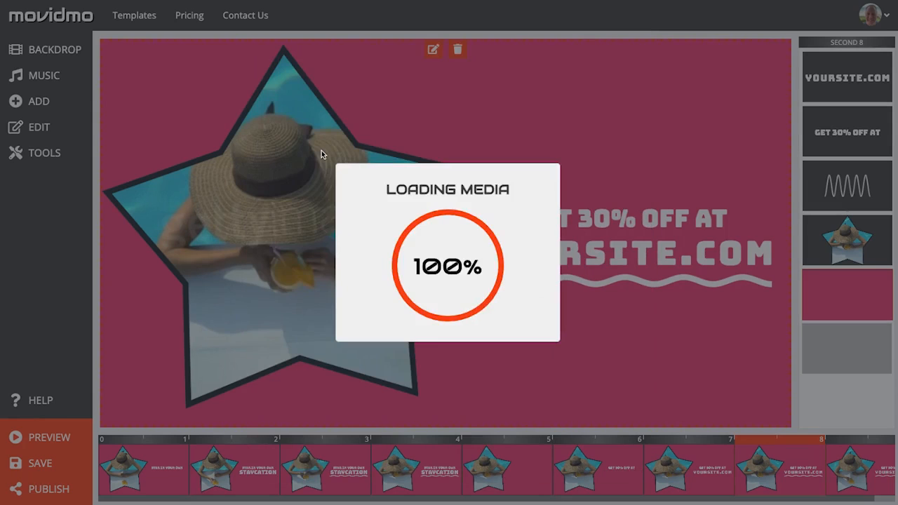
Step: Set the logo to enter on second 1 with no enter effect and add it
{"action": "left_click", "coordinate": [367, 338]}
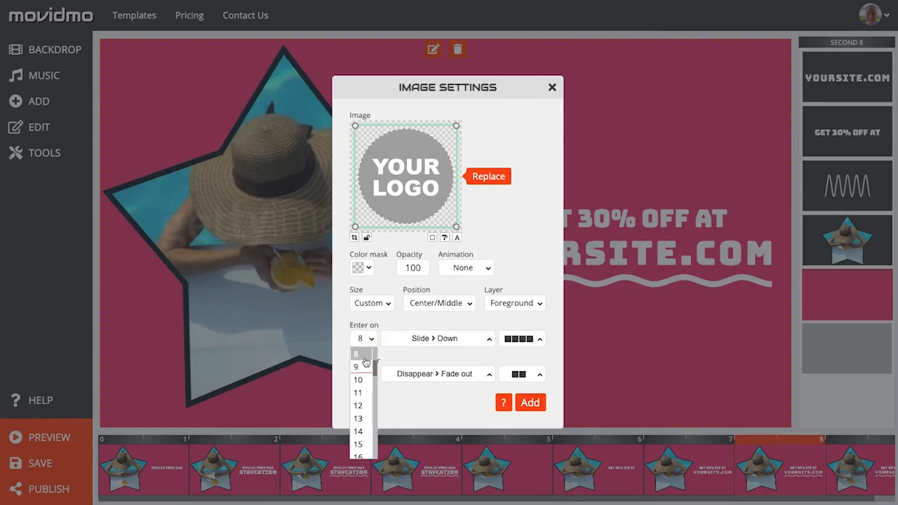
{"action": "left_click", "coordinate": [371, 354]}
{"action": "left_click", "coordinate": [438, 338]}
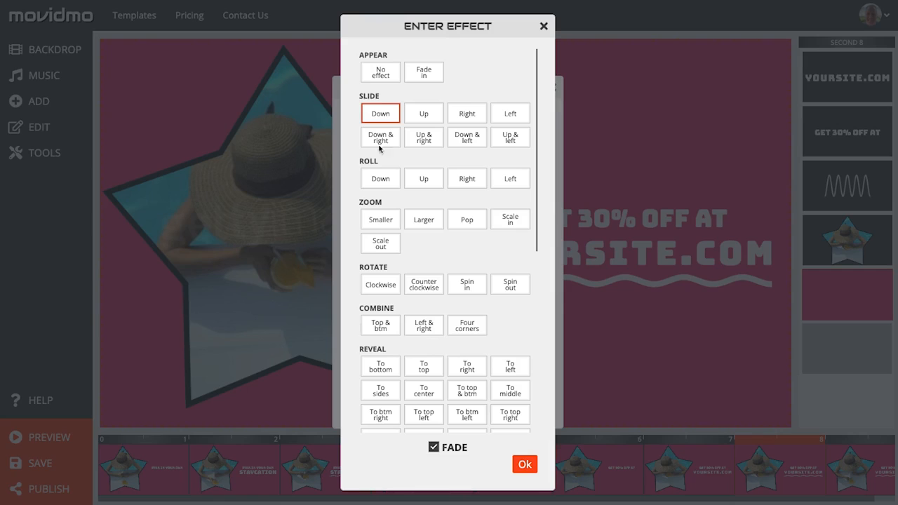
{"action": "left_click", "coordinate": [370, 75]}
{"action": "left_click", "coordinate": [524, 464]}
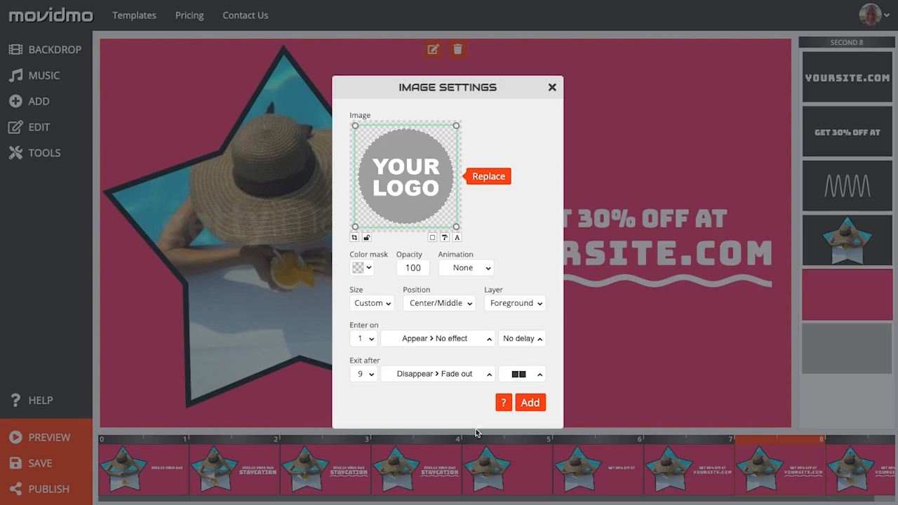
{"action": "left_click", "coordinate": [531, 403]}
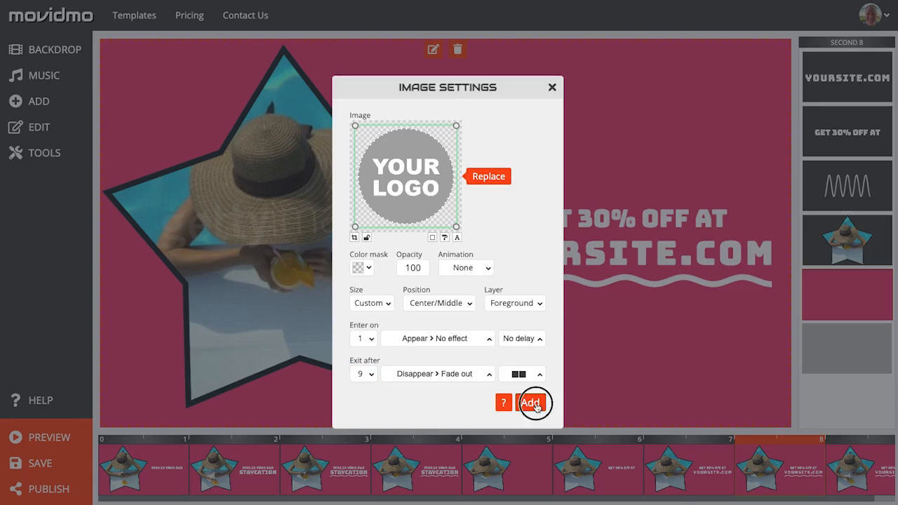
Step: Shrink the logo and move it into the top-right corner of the frame
{"action": "left_click_drag", "start_coordinate": [537, 330], "coordinate": [467, 255]}
{"action": "left_click_drag", "start_coordinate": [417, 198], "coordinate": [728, 109]}
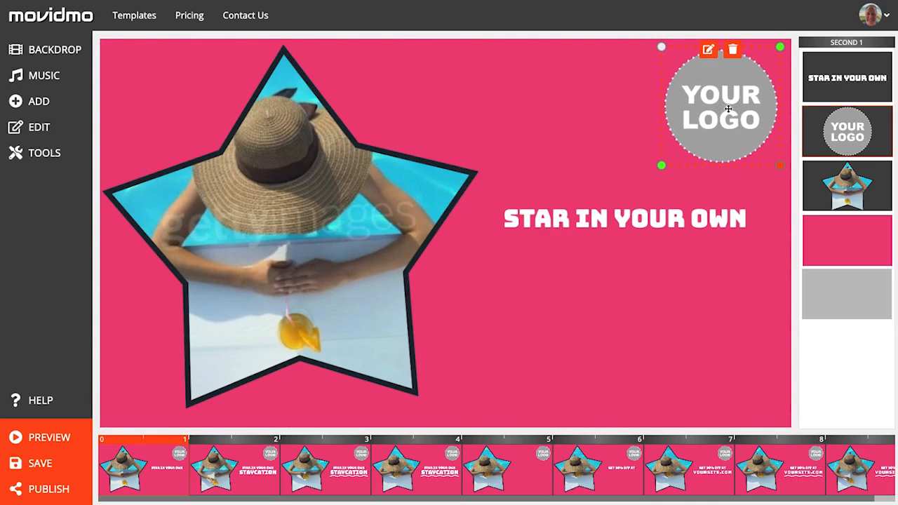
{"action": "left_click", "coordinate": [585, 319]}
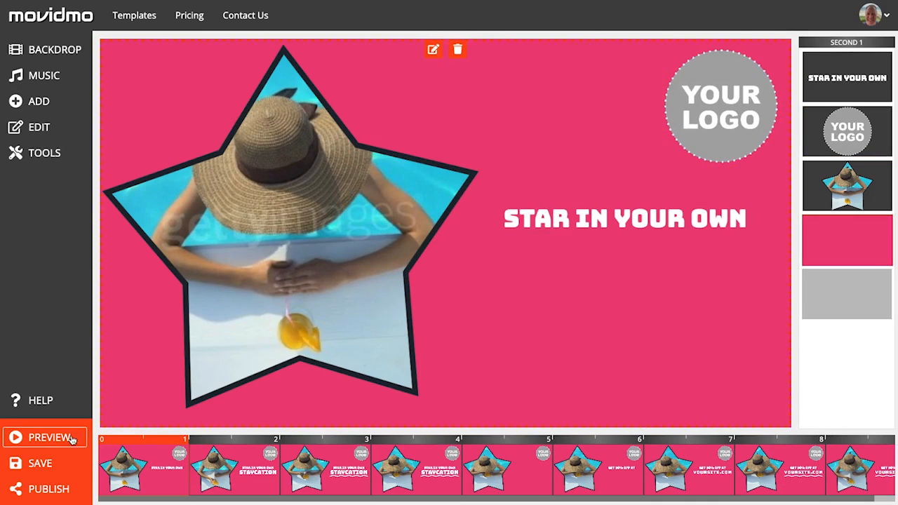
Step: Replace the music with Piano Beauty, found by searching for piano, and preview the project
{"action": "left_click", "coordinate": [45, 79]}
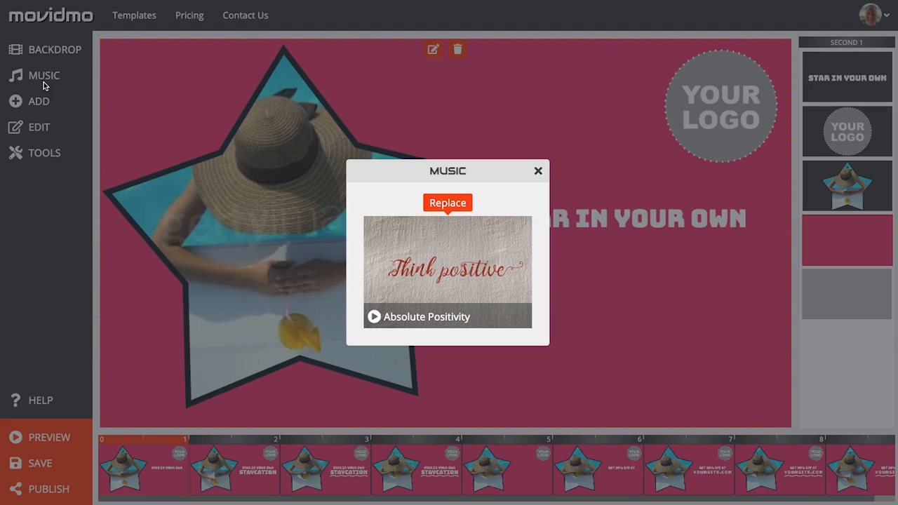
{"action": "left_click", "coordinate": [463, 205]}
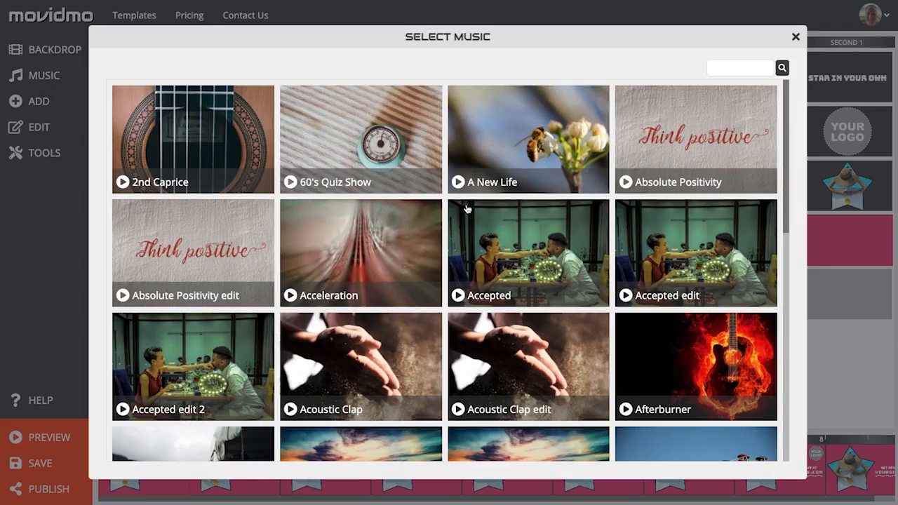
{"action": "left_click", "coordinate": [752, 67]}
{"action": "key", "text": "Return"}
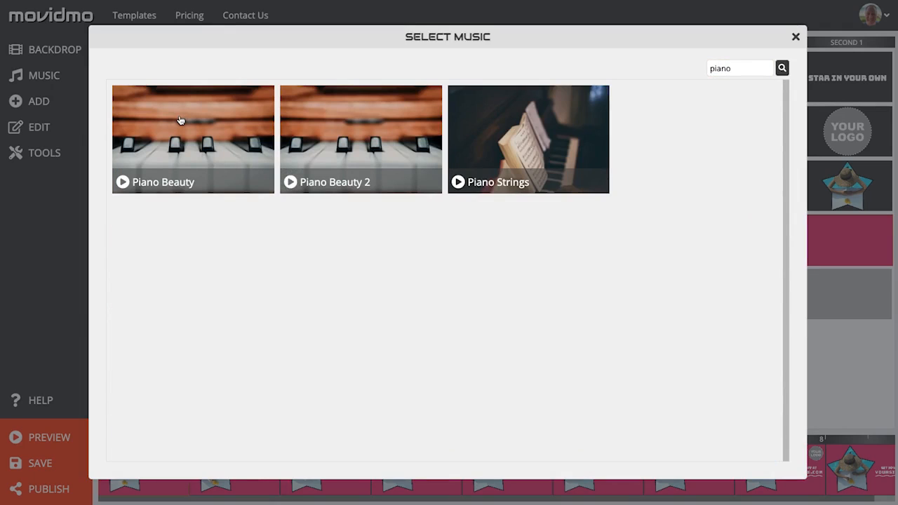
{"action": "left_click", "coordinate": [181, 120]}
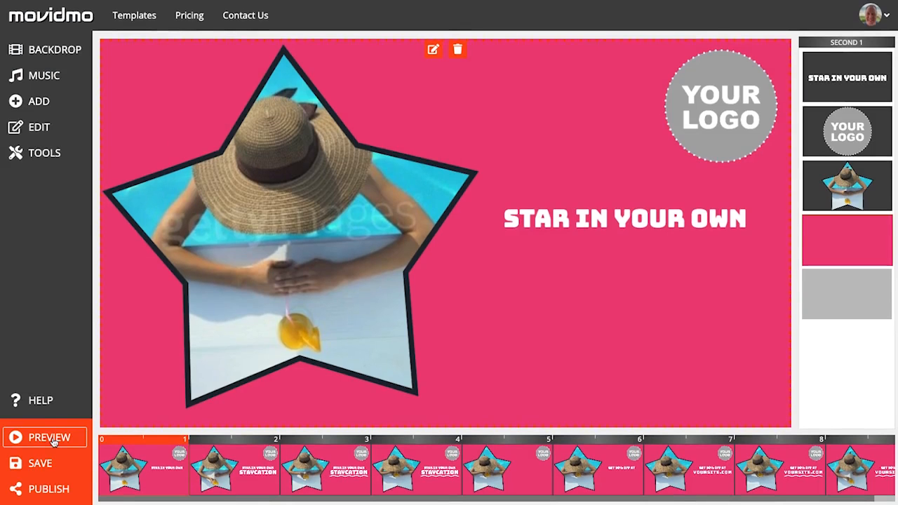
{"action": "left_click", "coordinate": [53, 439]}
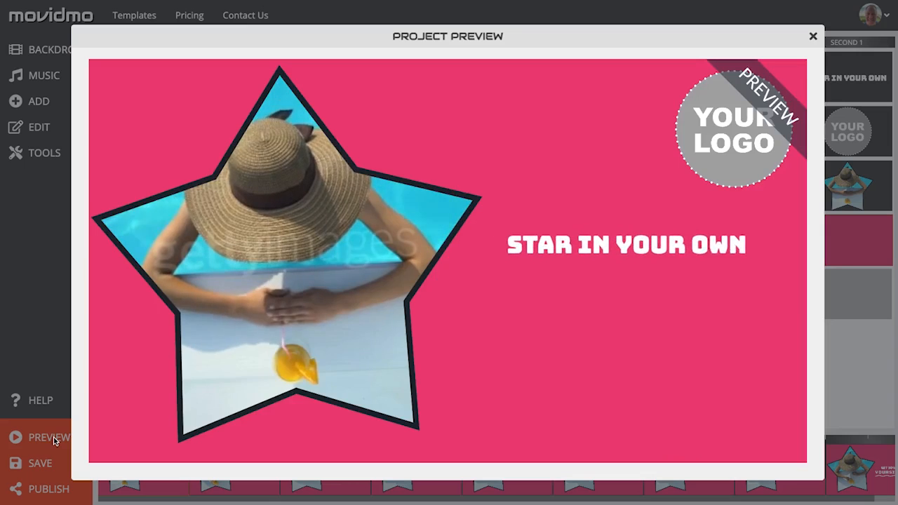